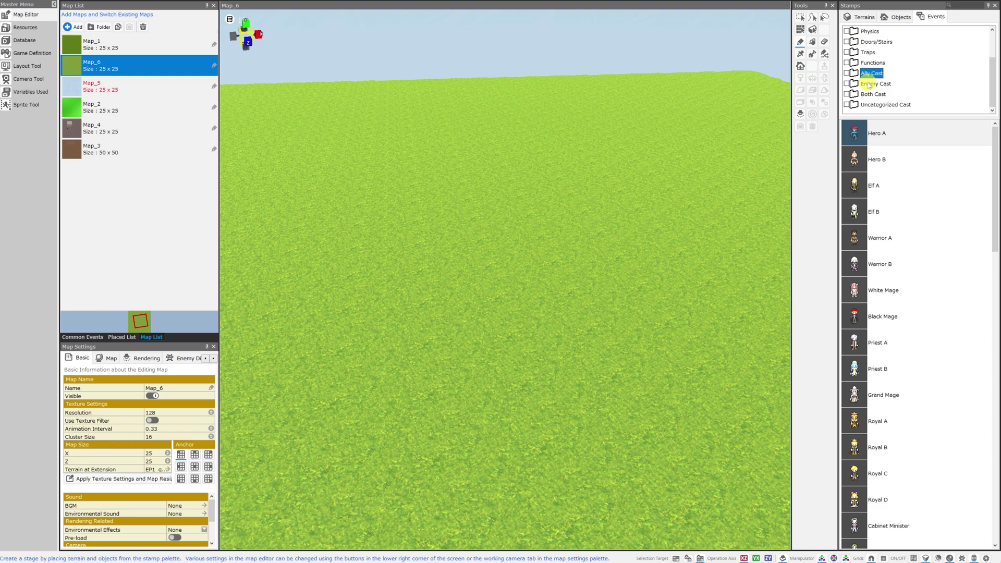
- Browse the cast categories and place a Hero A event from Ally Cast on the grass of Map_6
left_click(869, 84)
left_click(875, 105)
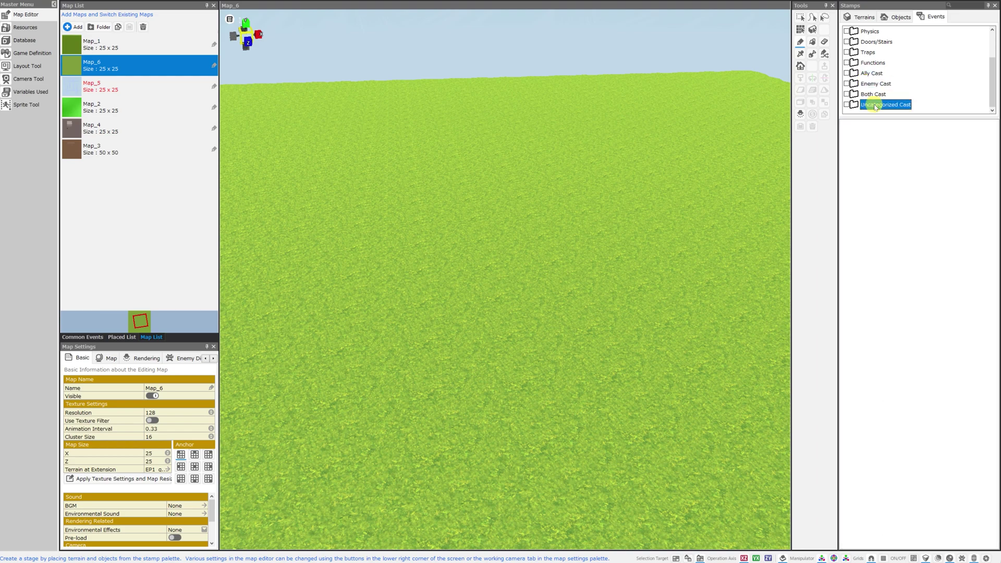
left_click(872, 74)
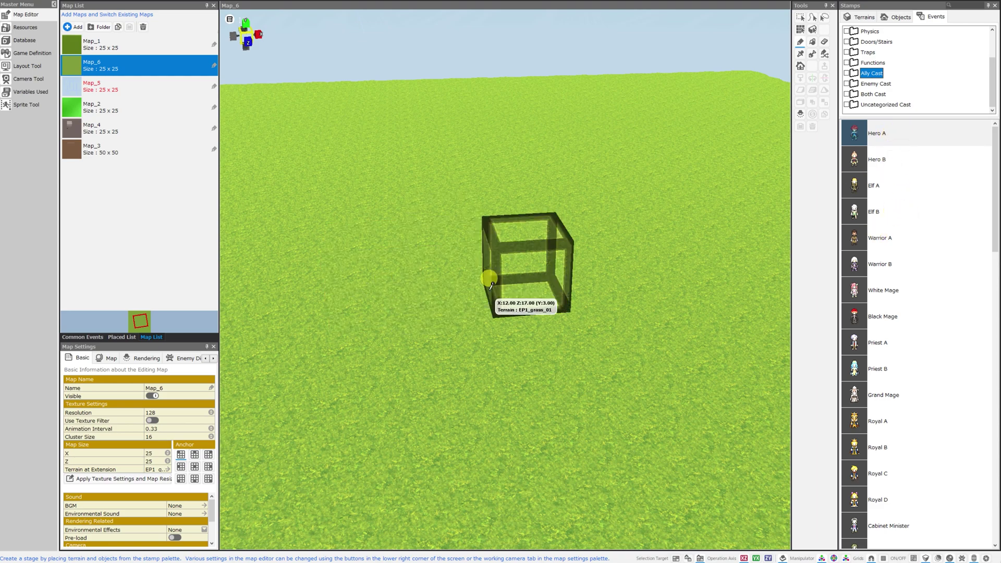
scroll(915, 282, "down", 5)
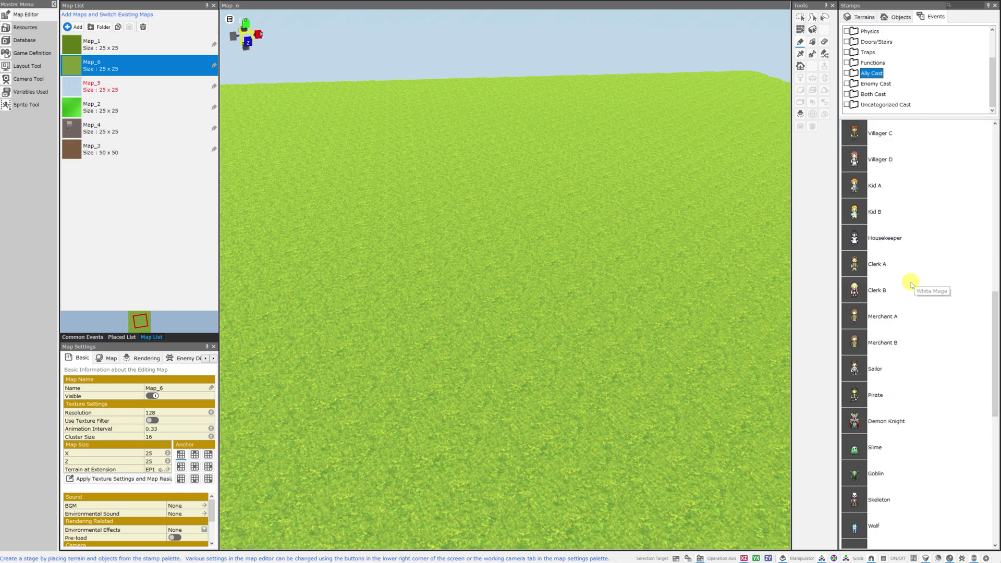
scroll(959, 396, "down", 5)
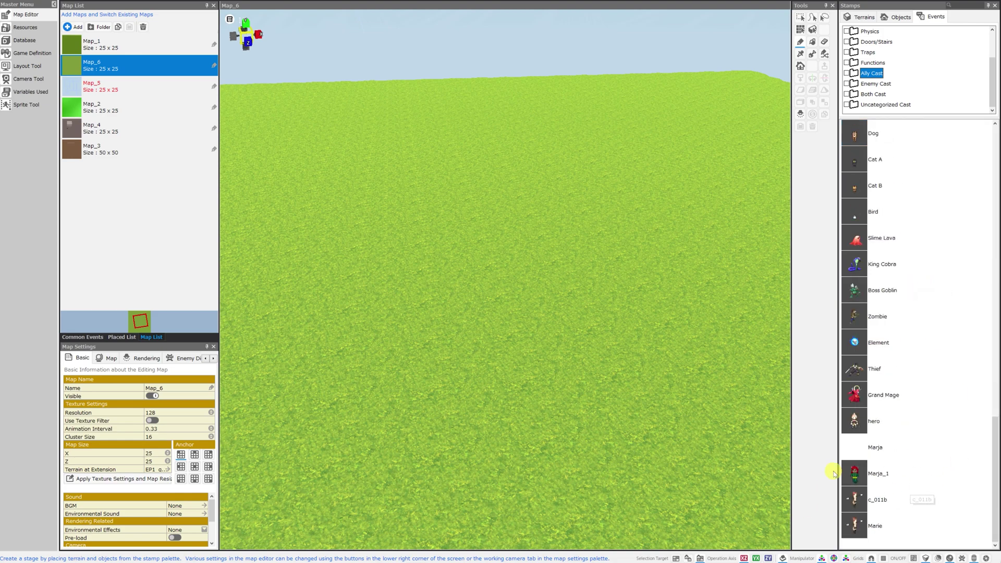
left_click(871, 73)
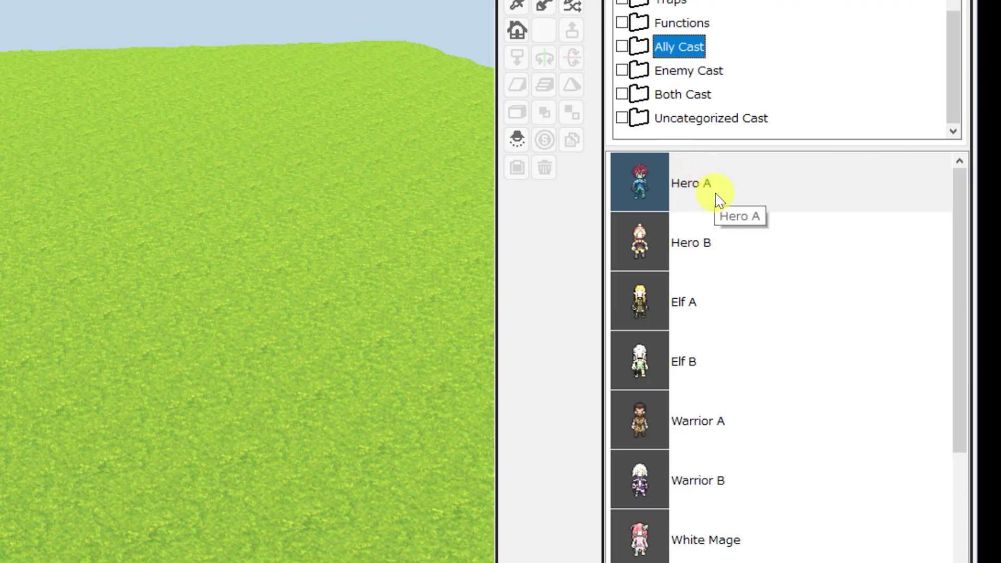
left_click(680, 183)
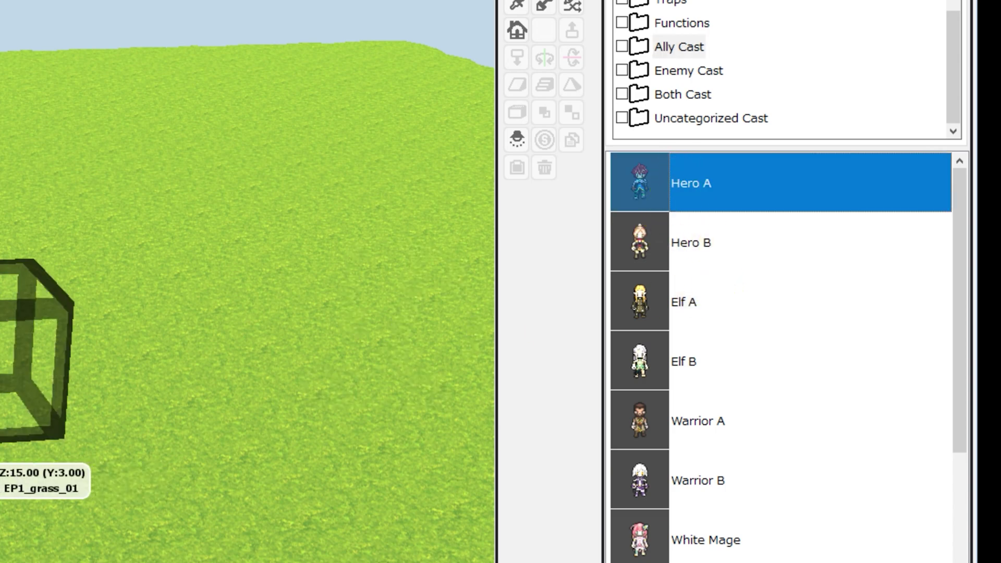
left_click(32, 350)
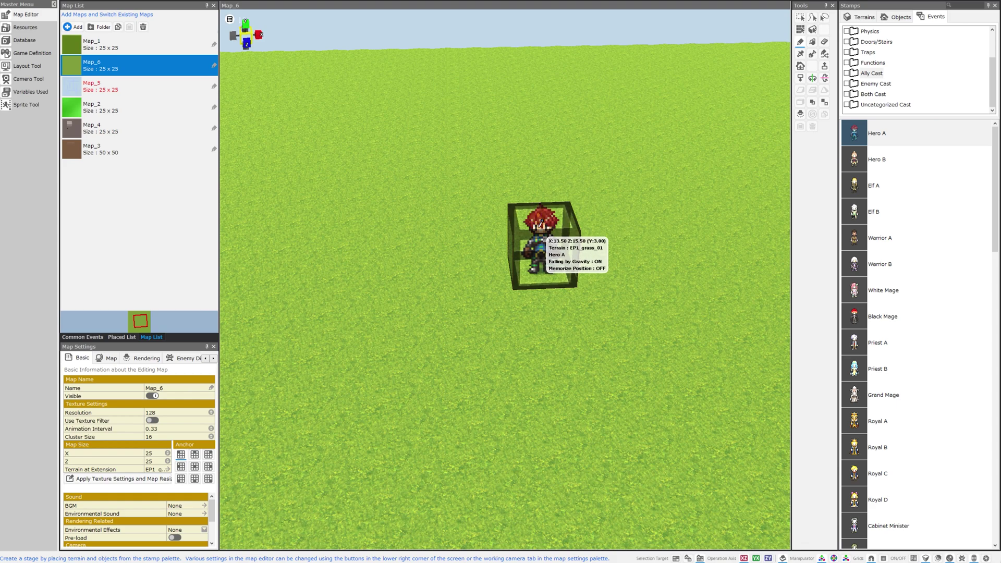
- Open Hero A's event script in a maximized Event Editor and start inserting a command after the event start
right_click(542, 230)
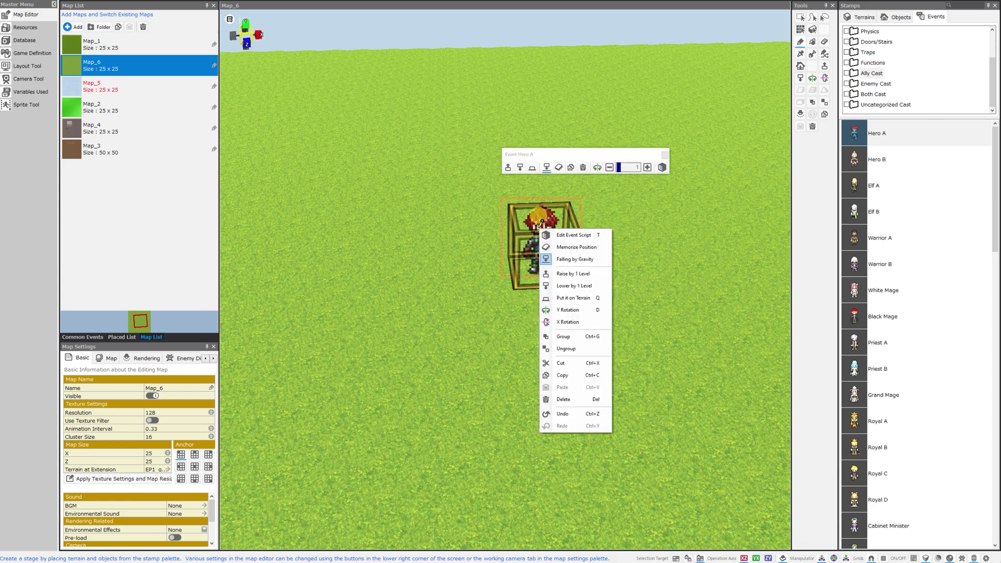
left_click(568, 235)
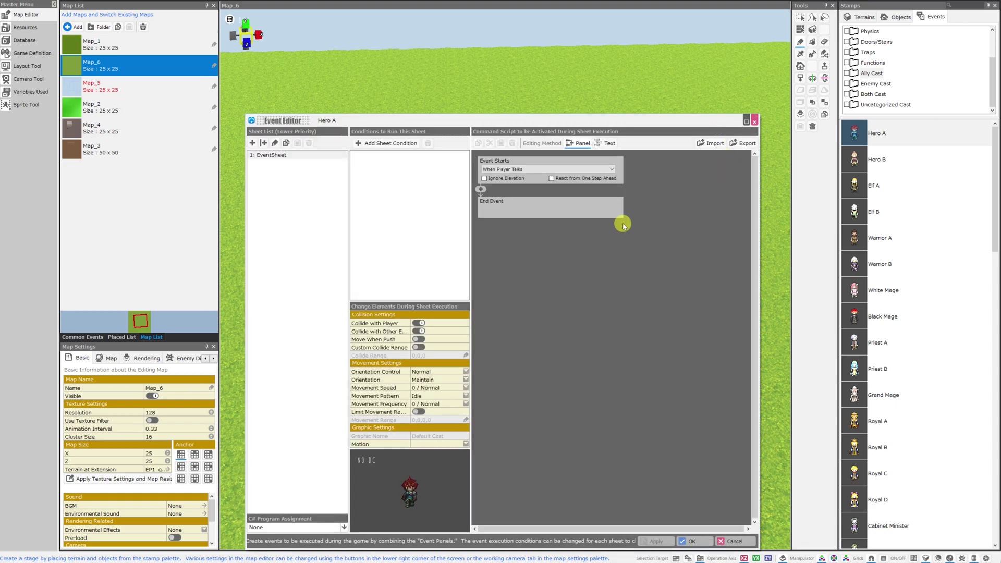
key("super+Up")
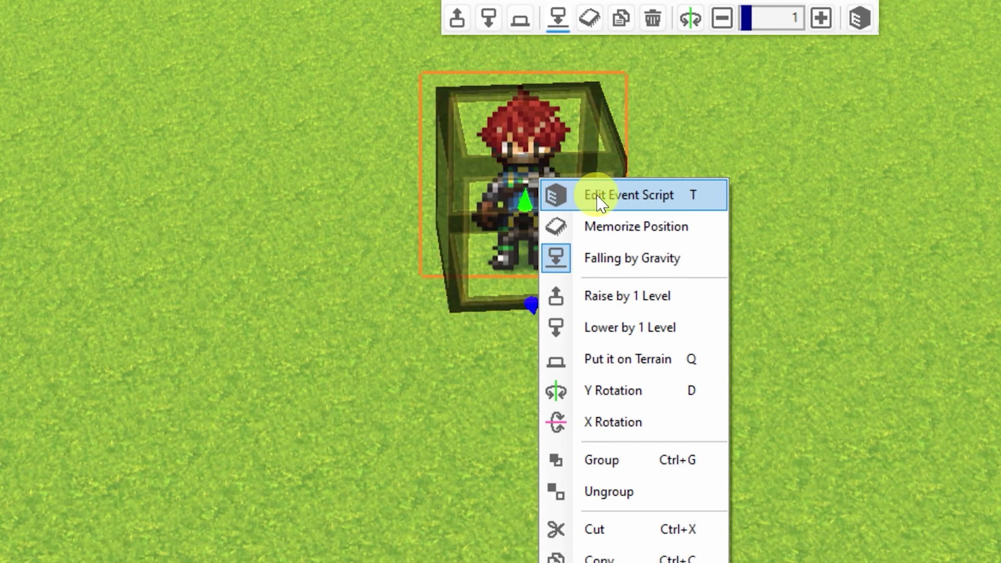
left_click(598, 200)
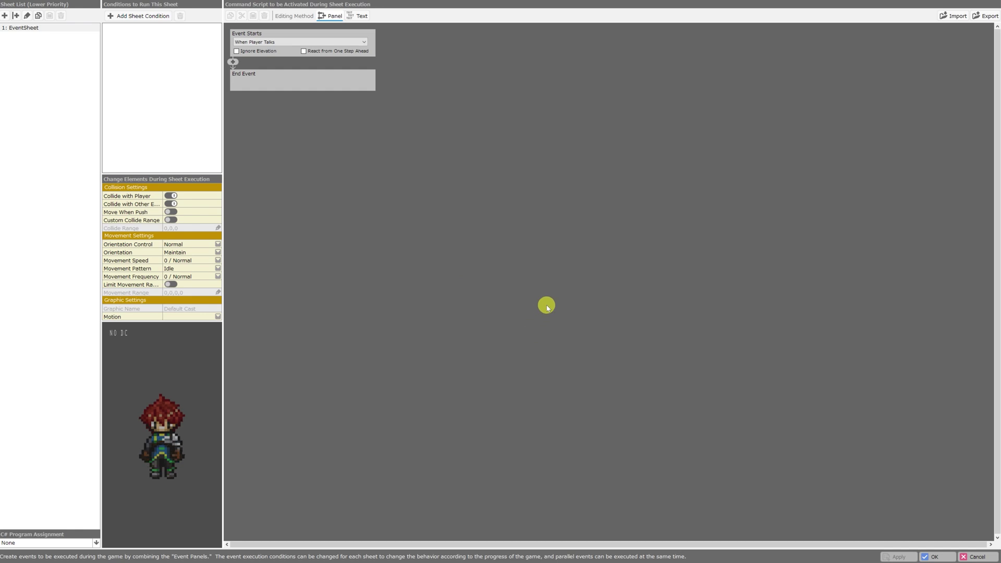
left_click(232, 62)
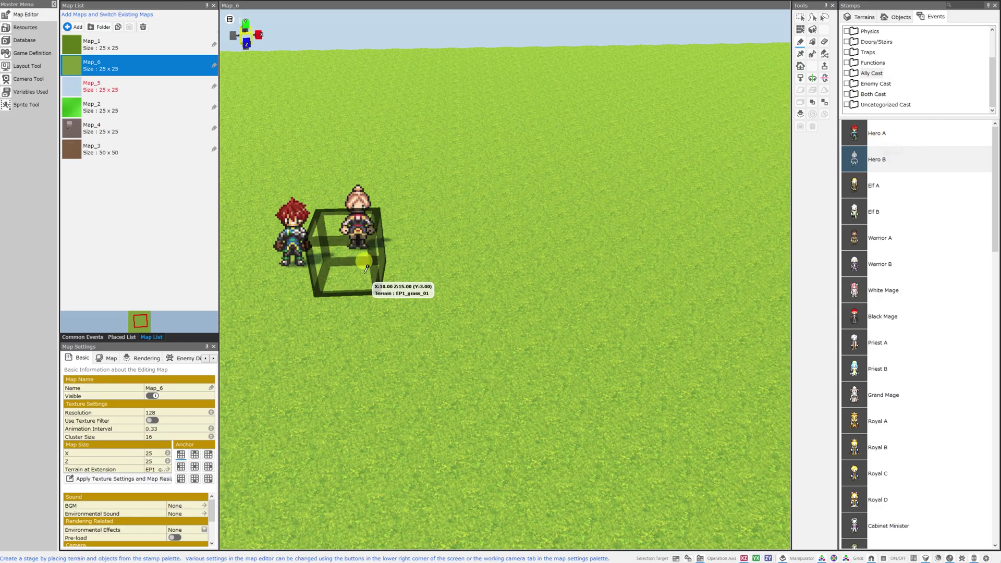
- Place Elf A, Elf B and Warrior A events around the two hero characters on the map
left_click(888, 192)
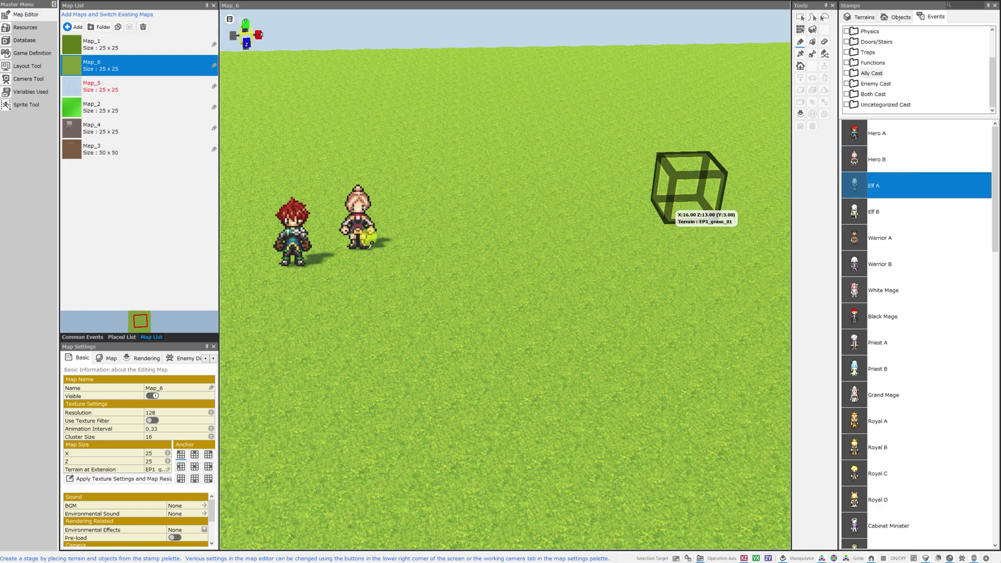
left_click(348, 188)
left_click(889, 221)
left_click(882, 238)
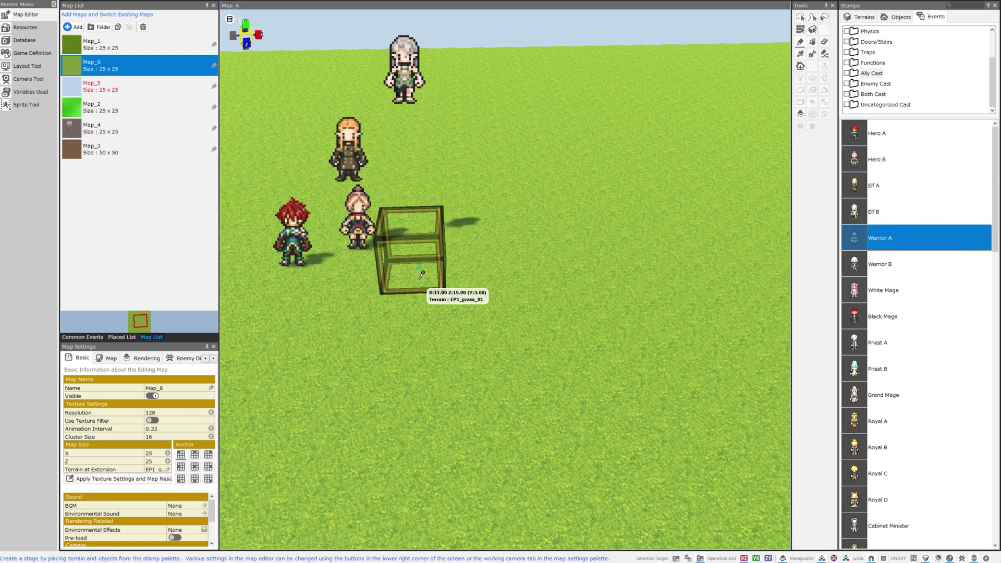
left_click(414, 258)
- Place Warrior B, White Mage, Black Mage, Priest A, Priest B and Grand Mage events on the grass beyond Warrior A
left_click(884, 290)
left_click(529, 219)
left_click(544, 250)
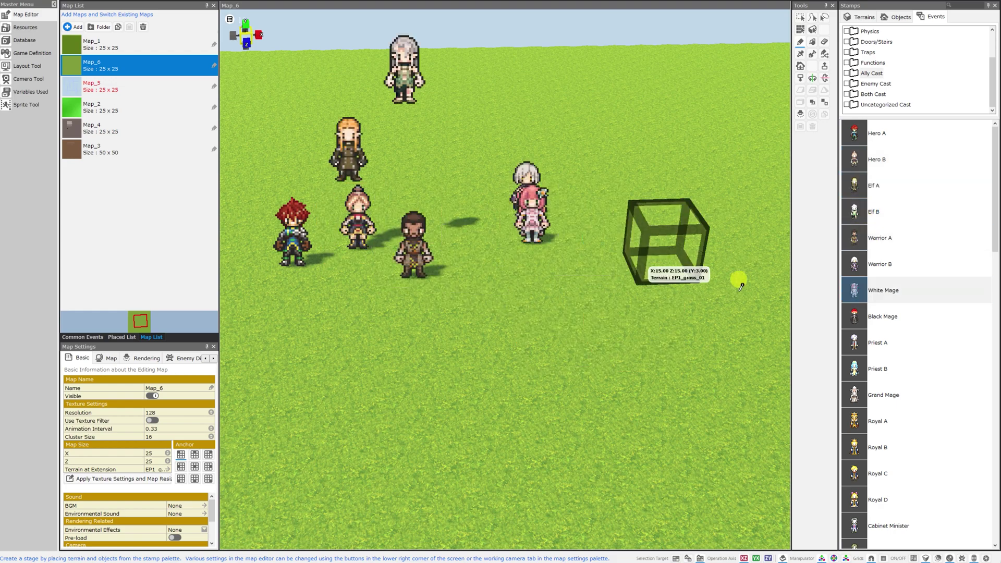
left_click(882, 317)
left_click(545, 245)
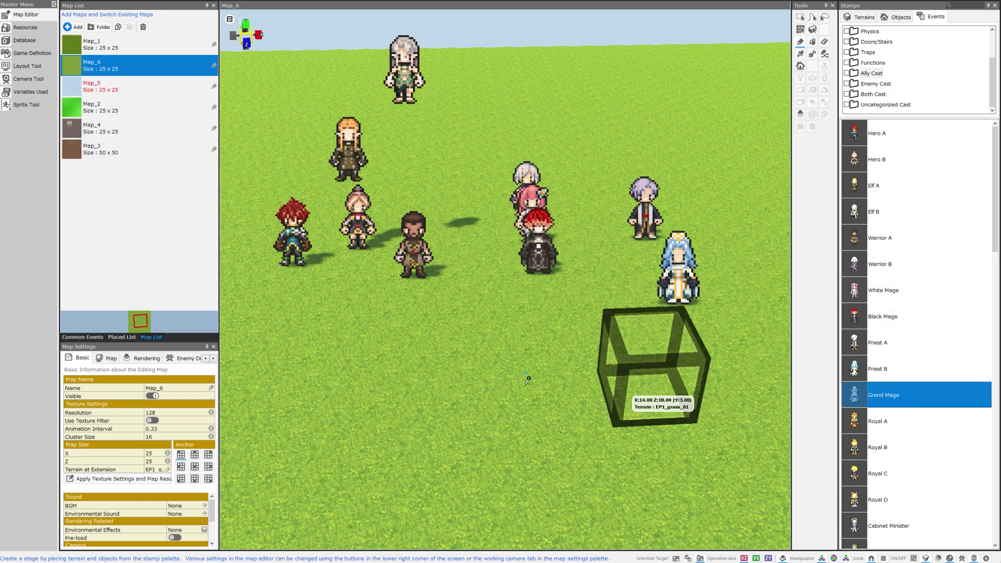
left_click(565, 376)
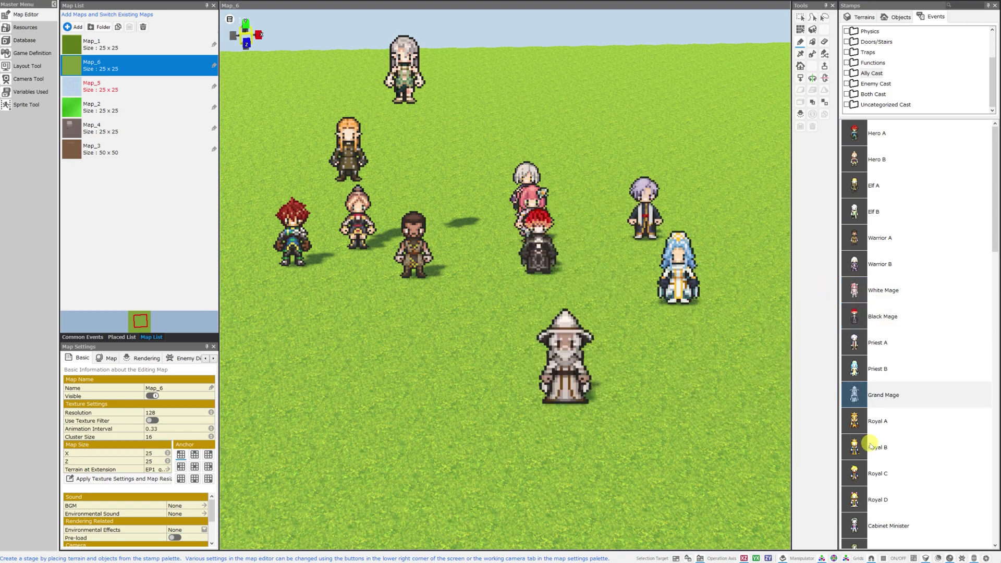
- Place Royal A, Royal B, Royal C, Royal D, Cabinet Minister and Captain events among the placed characters
left_click(878, 421)
left_click(400, 370)
left_click(877, 447)
left_click(735, 408)
left_click(877, 474)
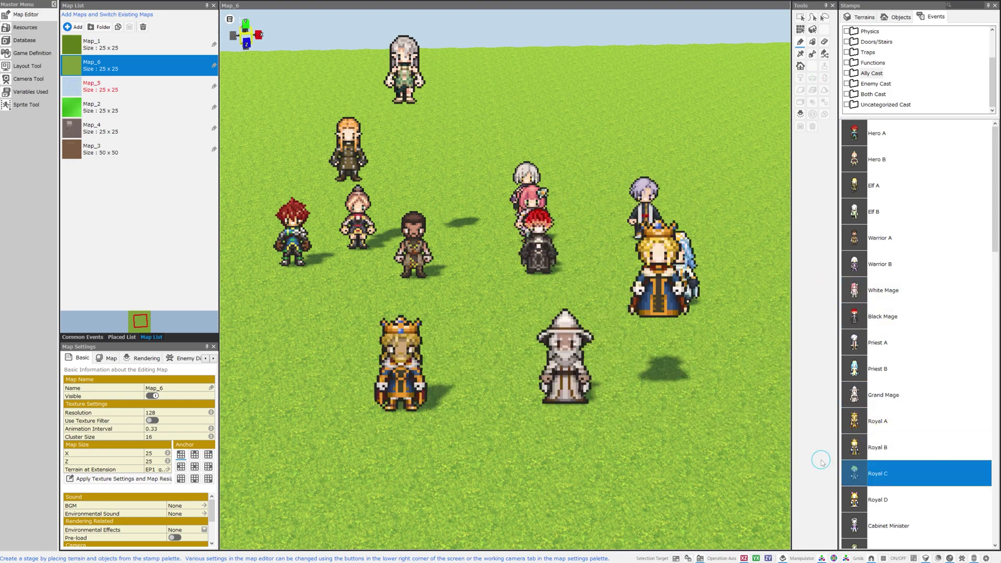
left_click(542, 375)
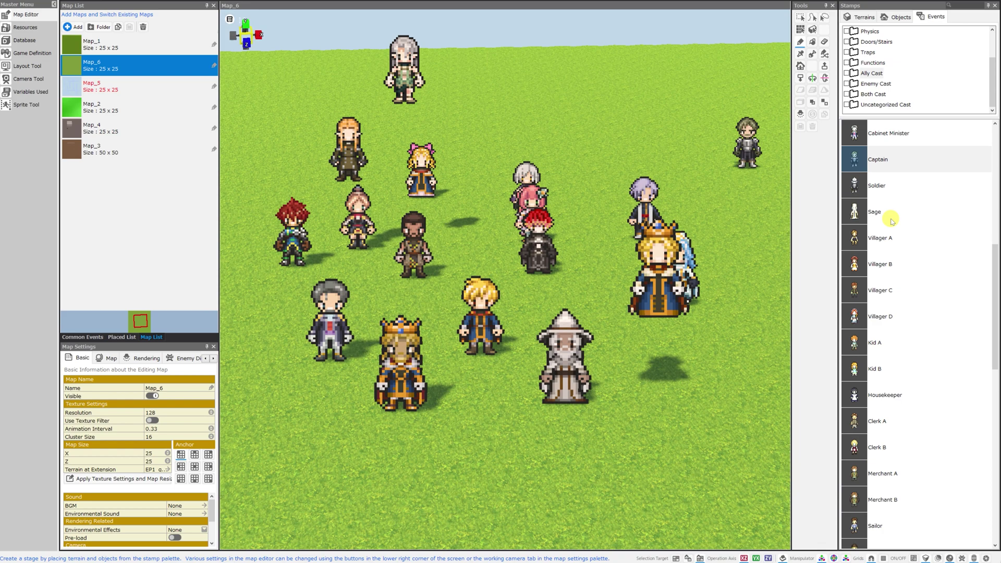
- Place Soldier, Sage and Villager A to D events toward the far and outer side of the group
left_click(876, 186)
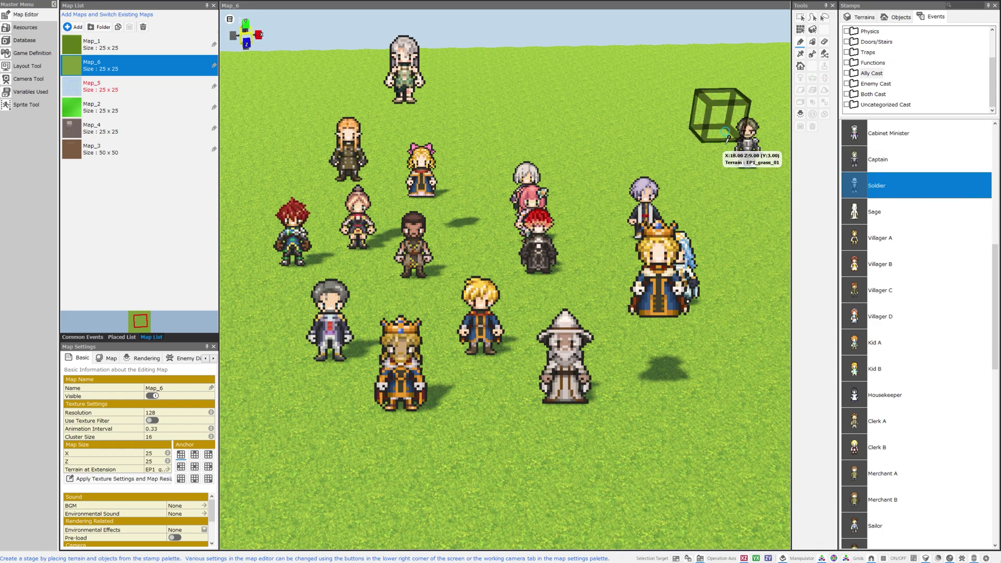
left_click(717, 117)
left_click(874, 211)
left_click(545, 104)
left_click(880, 238)
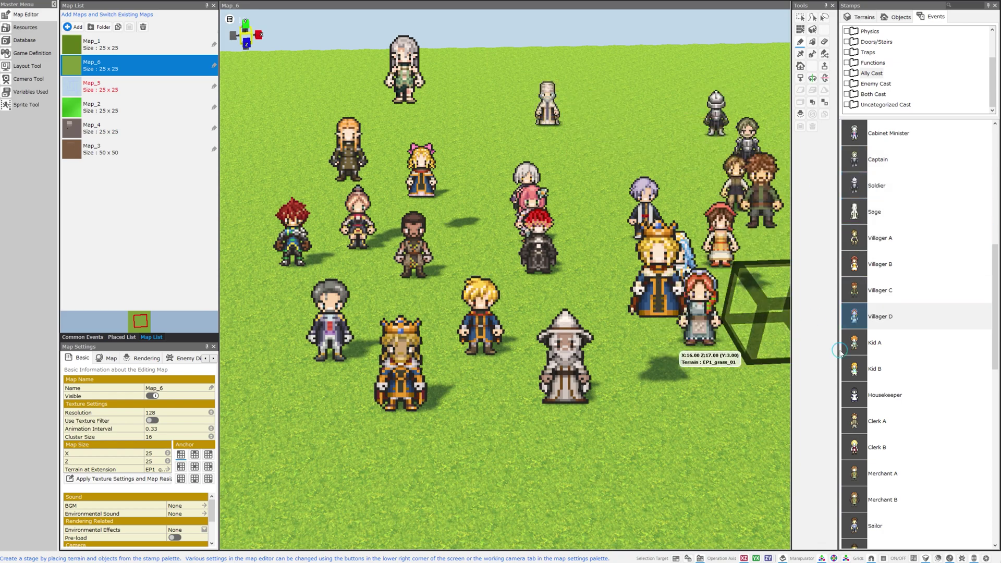
- Place Kid A, Kid B, Housekeeper, Clerk A, Clerk B and Merchant A events around the group
left_click(845, 344)
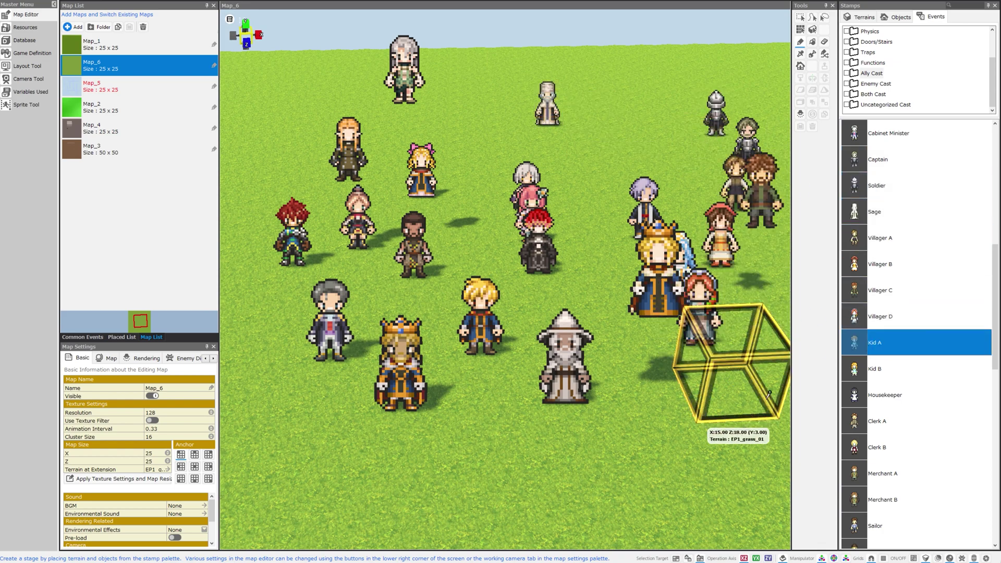
left_click(762, 208)
left_click(874, 369)
left_click(734, 414)
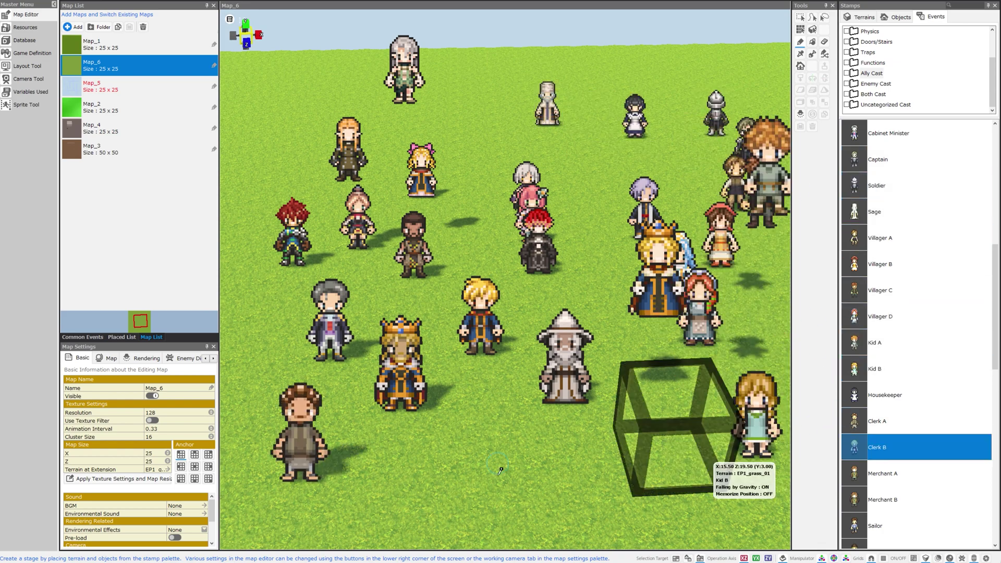
left_click(488, 449)
left_click(882, 474)
left_click(581, 373)
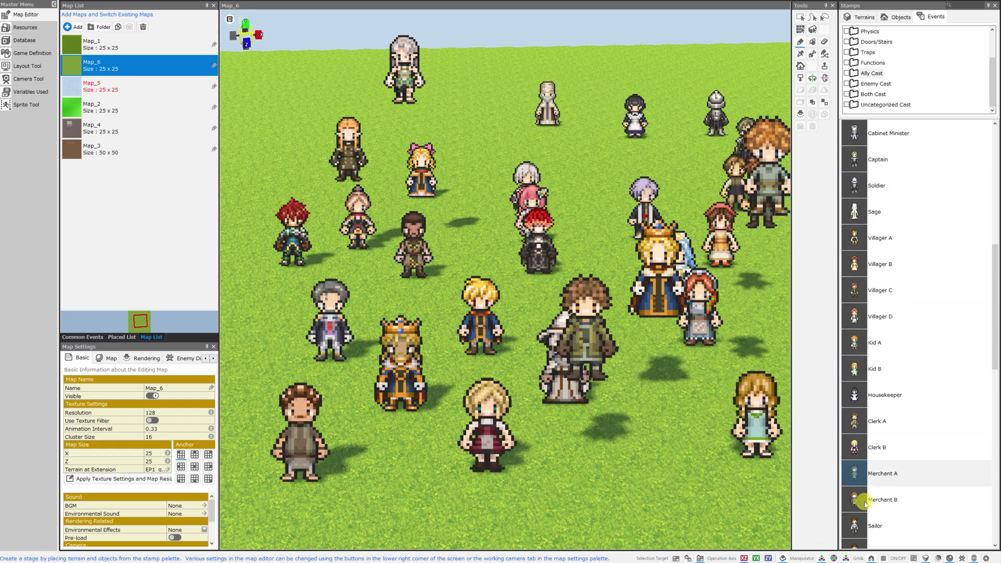
- Place Merchant B, Sailor, Pirate and Demon Knight events in the remaining gaps of the crowd
left_click(882, 499)
left_click(572, 177)
left_click(875, 525)
left_click(469, 112)
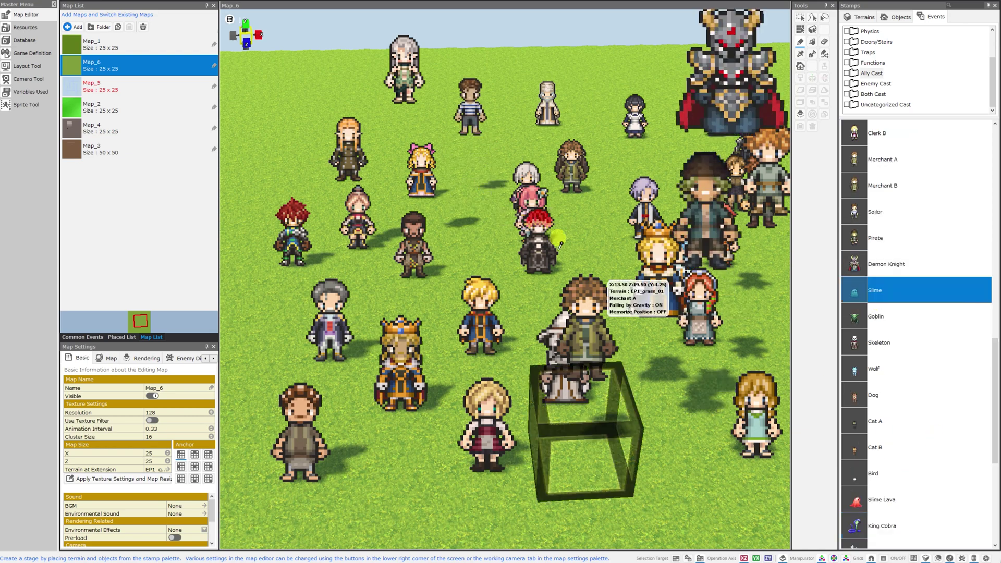
- Place Slime, Goblin, Skeleton and Wolf events among the characters on the map
left_click(545, 192)
left_click(876, 317)
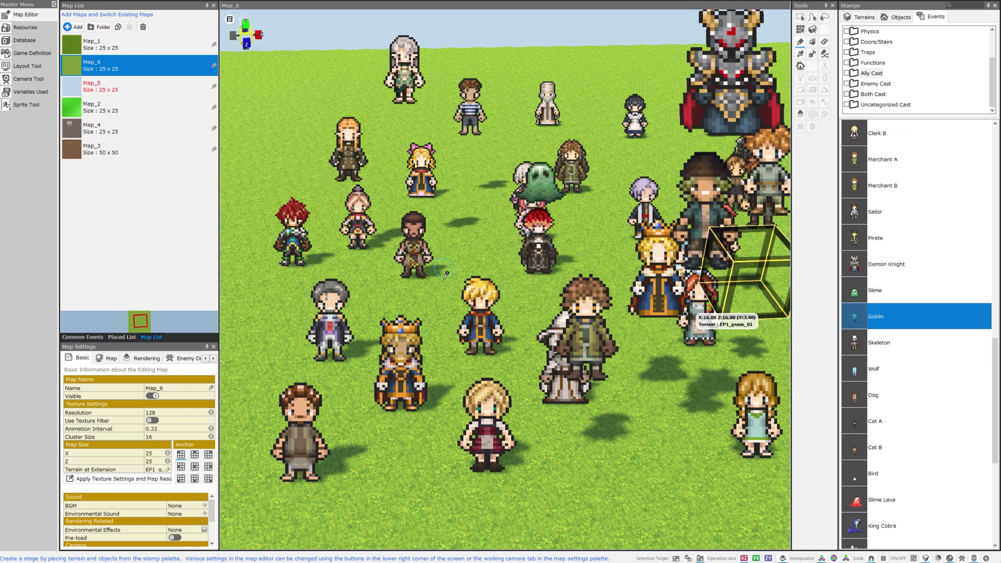
left_click(412, 200)
left_click(879, 342)
left_click(401, 117)
left_click(874, 369)
left_click(411, 307)
- Look through the remaining ally cast stamps and examine the placed characters from several distances and angles
scroll(969, 338, "down", 3)
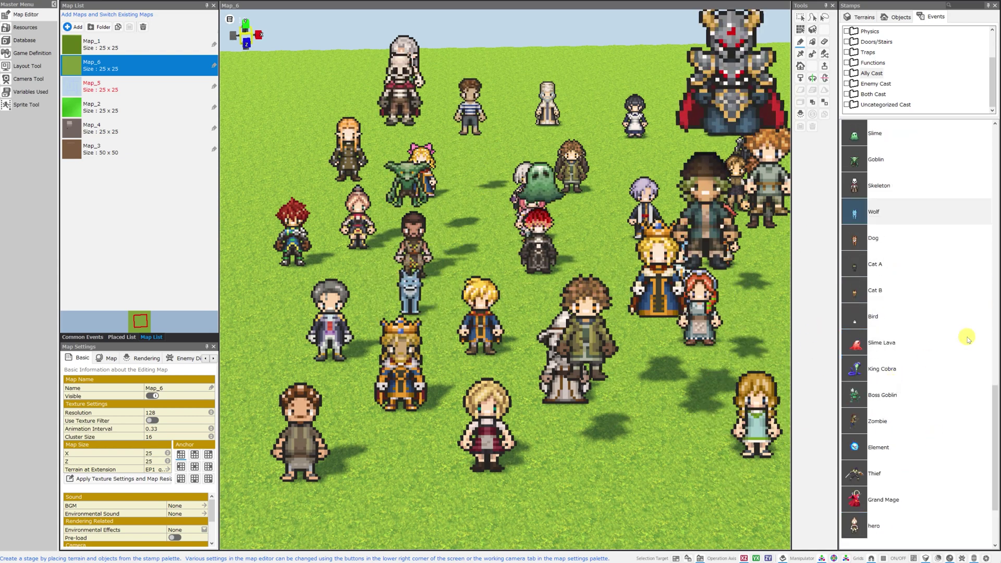
scroll(888, 354, "up", 3)
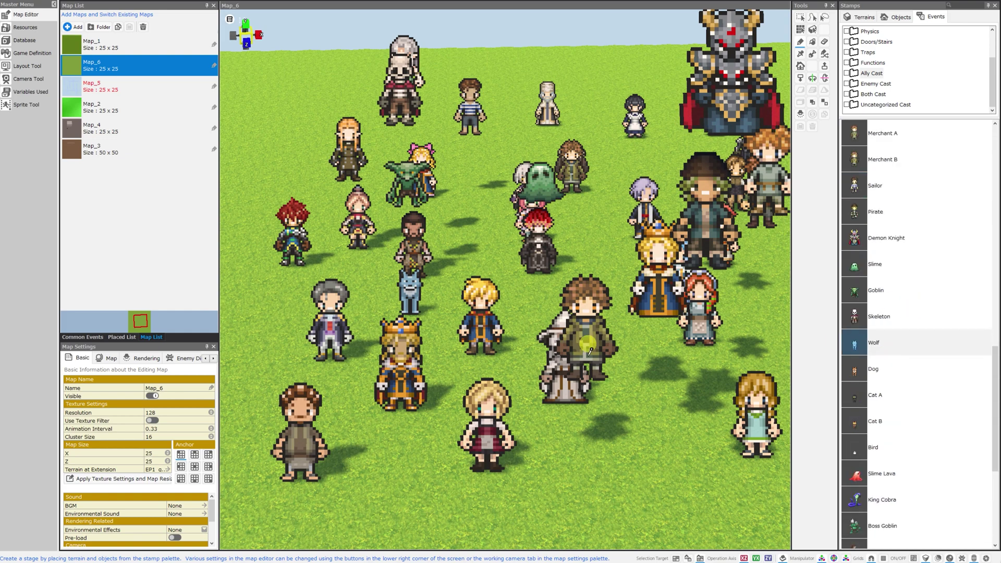
scroll(599, 339, "down", 3)
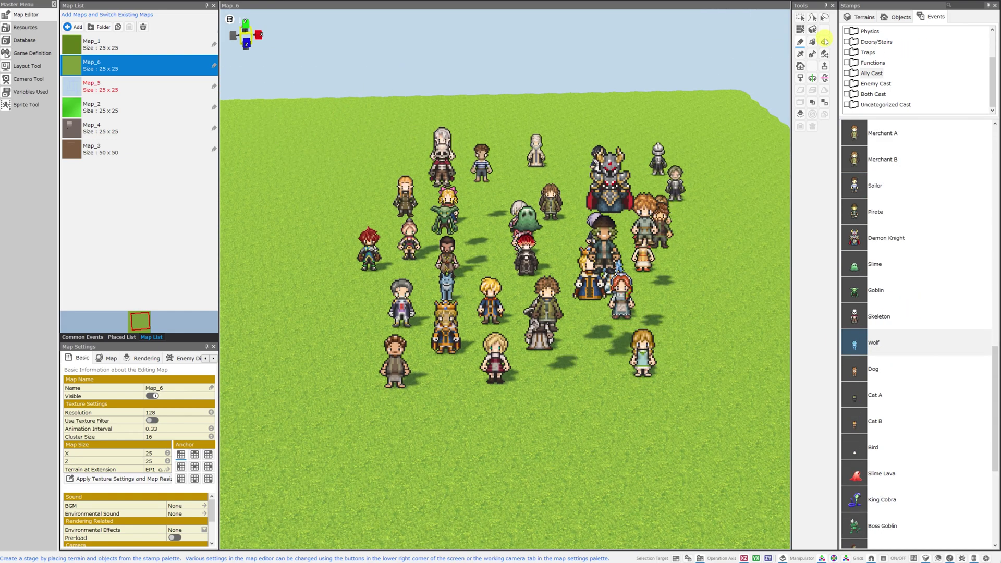
left_click_drag(340, 124, 805, 391)
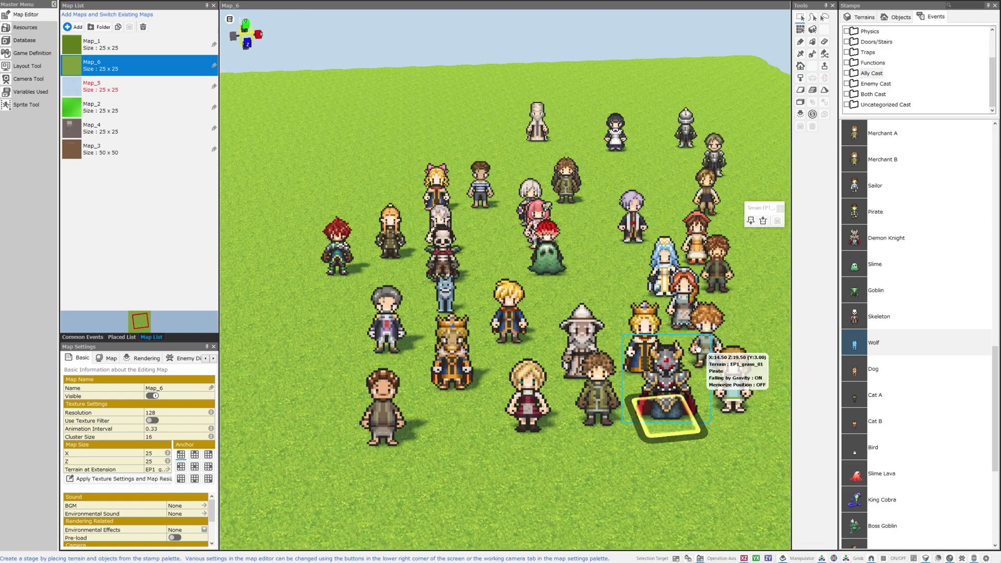
right_click_drag(700, 347, 683, 347)
scroll(680, 345, "up", 5)
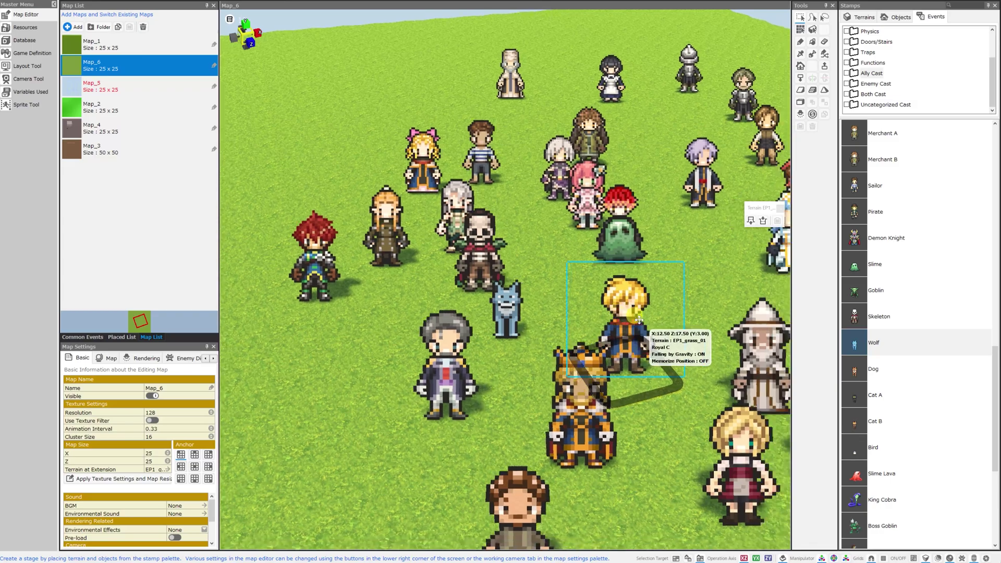
right_click_drag(639, 320, 607, 318)
scroll(636, 319, "down", 4)
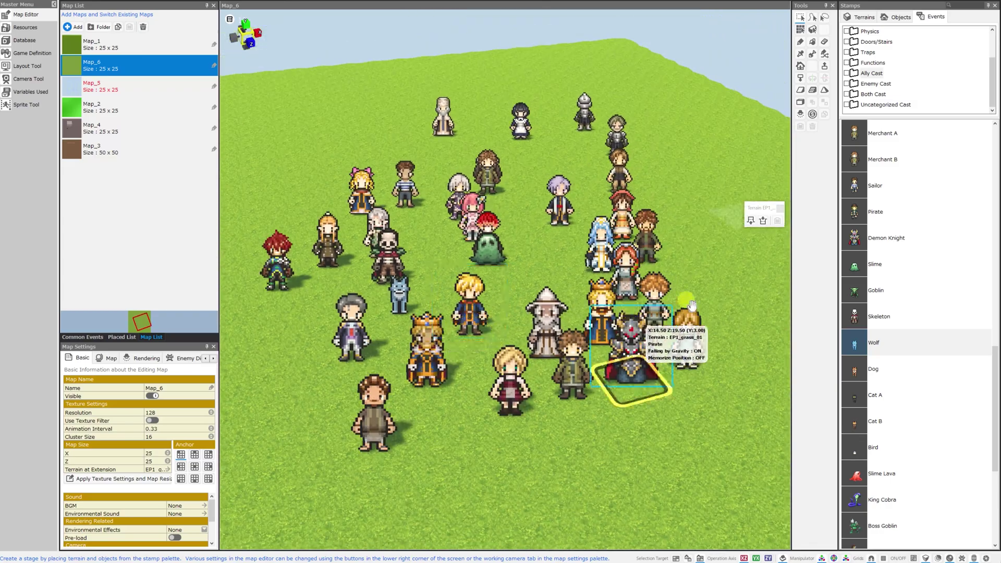
right_click_drag(704, 305, 636, 317)
key("a")
key("d")
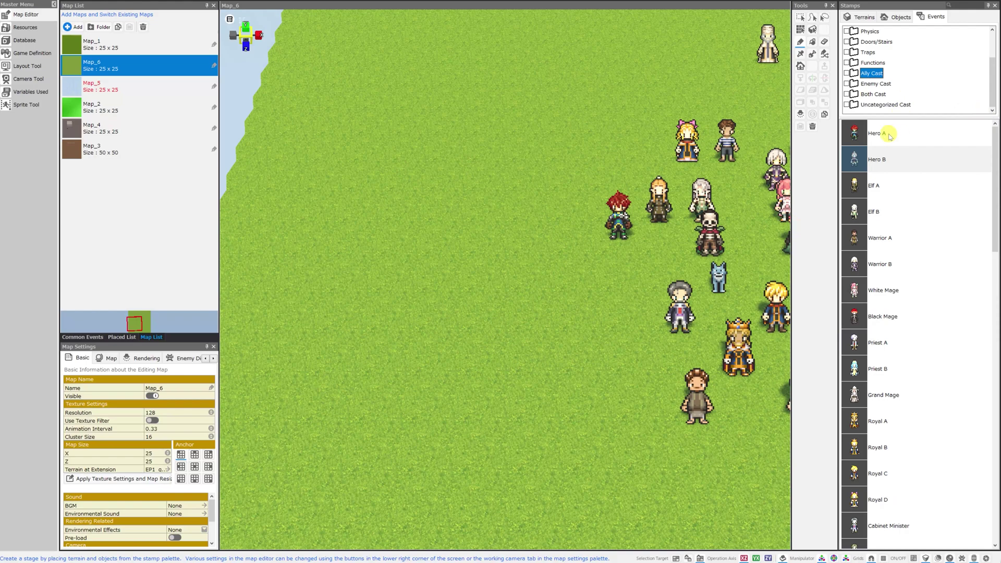
- Place a Hero B event on the open grass well away from the other characters
left_click(888, 135)
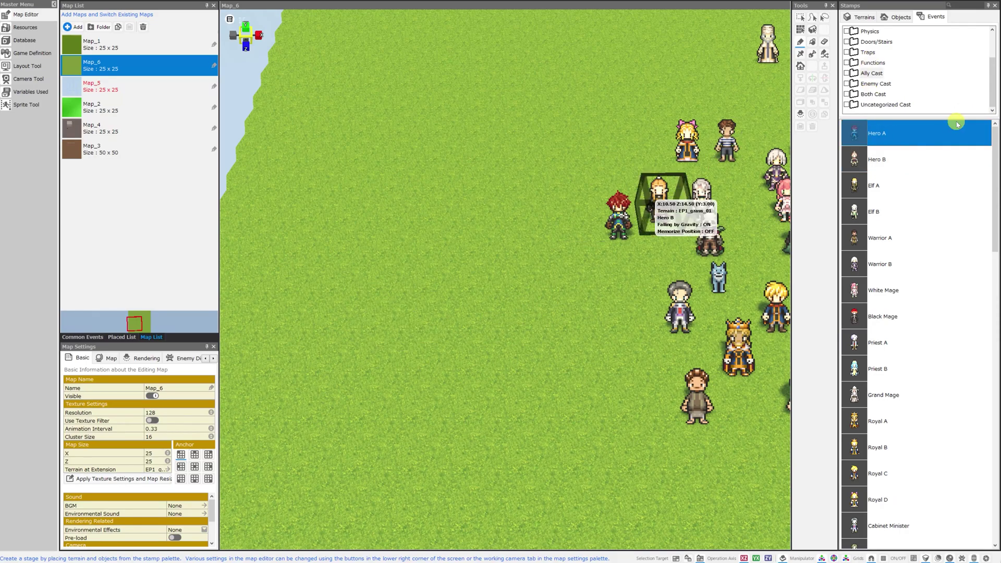
left_click(878, 161)
left_click(308, 266)
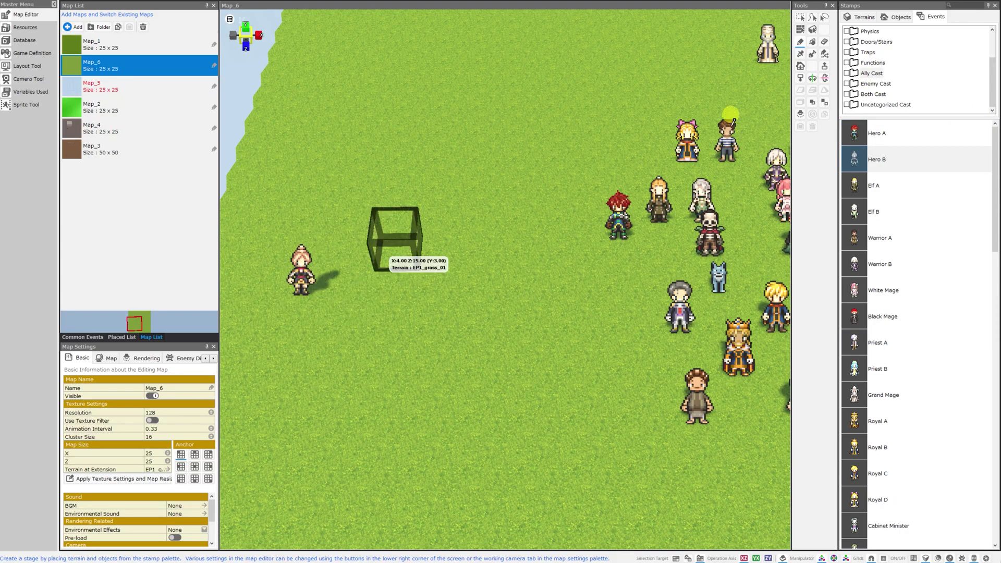
- Place a Hero B event from the Enemy Cast category beside the Hero B standing alone on the open grass
left_click(884, 85)
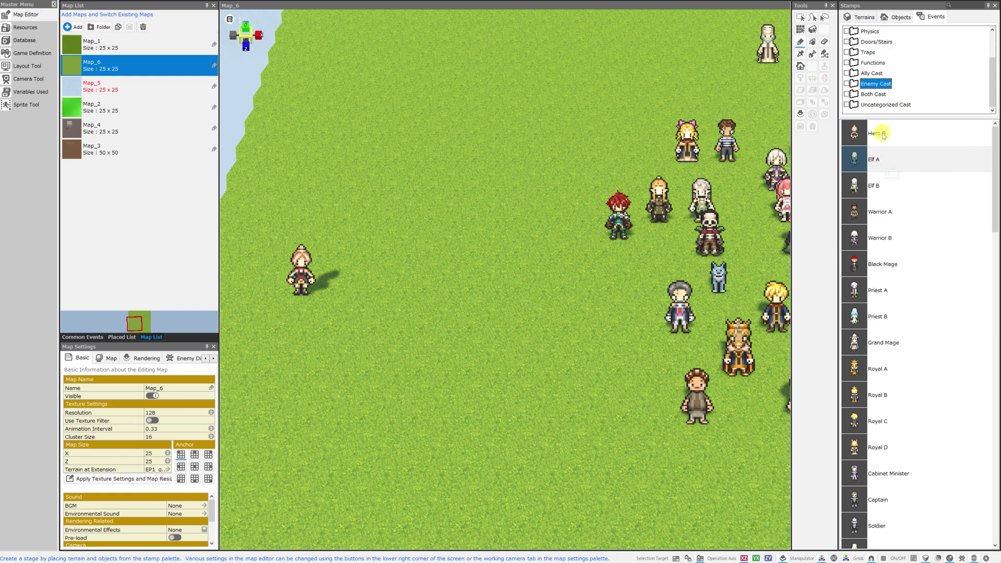
left_click(883, 134)
left_click(337, 245)
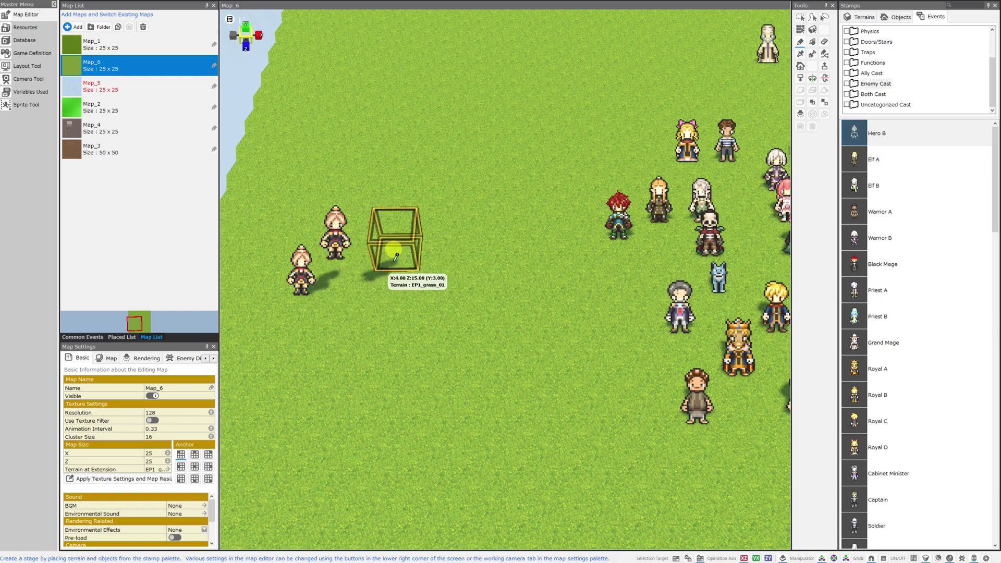
- View the event script of one of the paired Hero B events and close the script editor
scroll(396, 256, "up", 5)
right_click(455, 236)
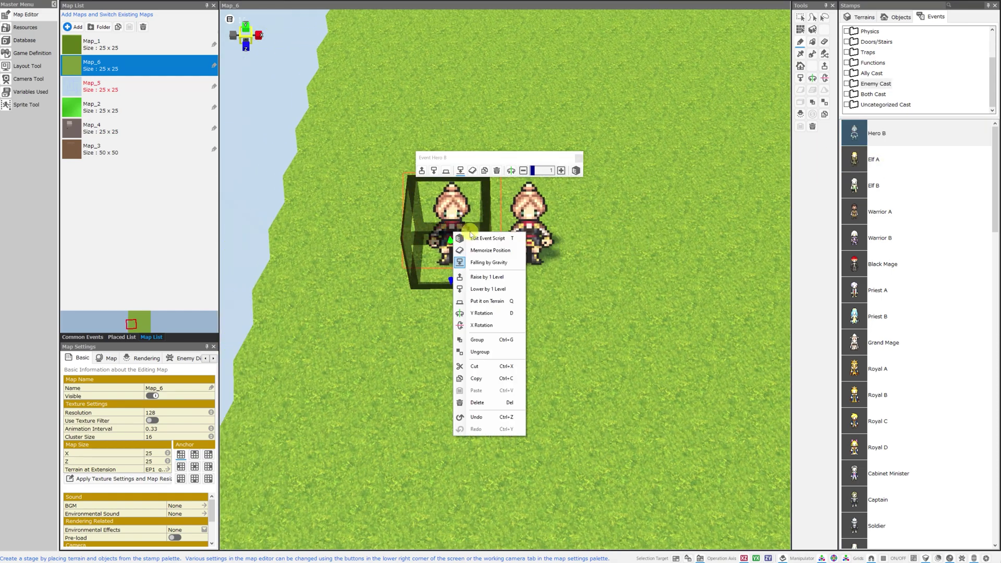
left_click(472, 237)
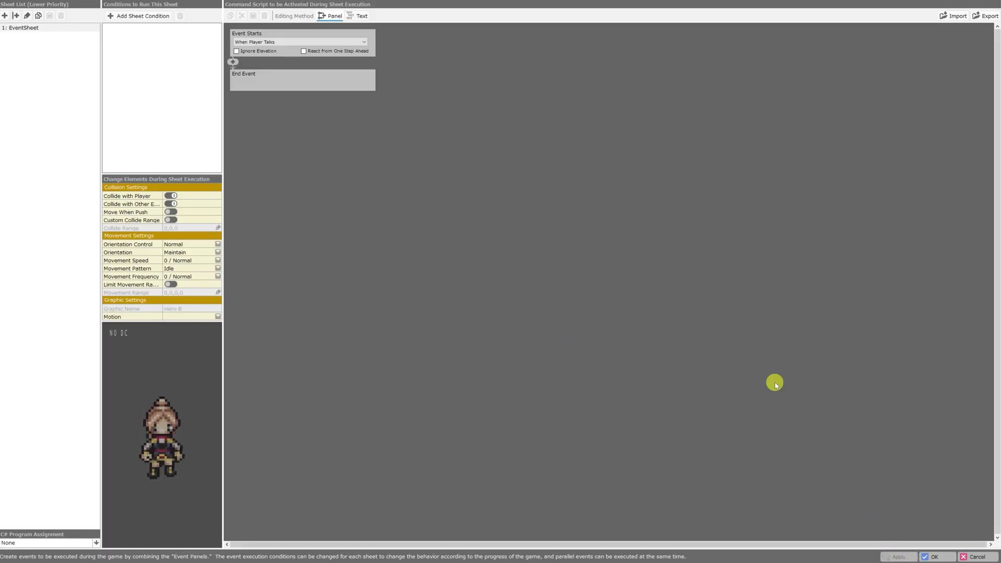
left_click(932, 557)
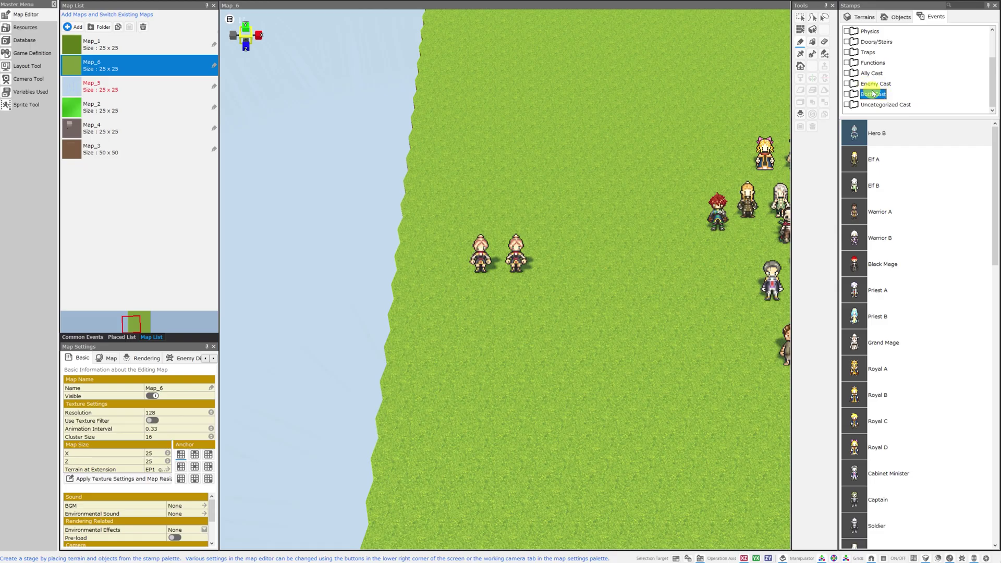
- Look through the Both Cast and Uncategorized Cast event stamps
right_click_drag(721, 192, 615, 150)
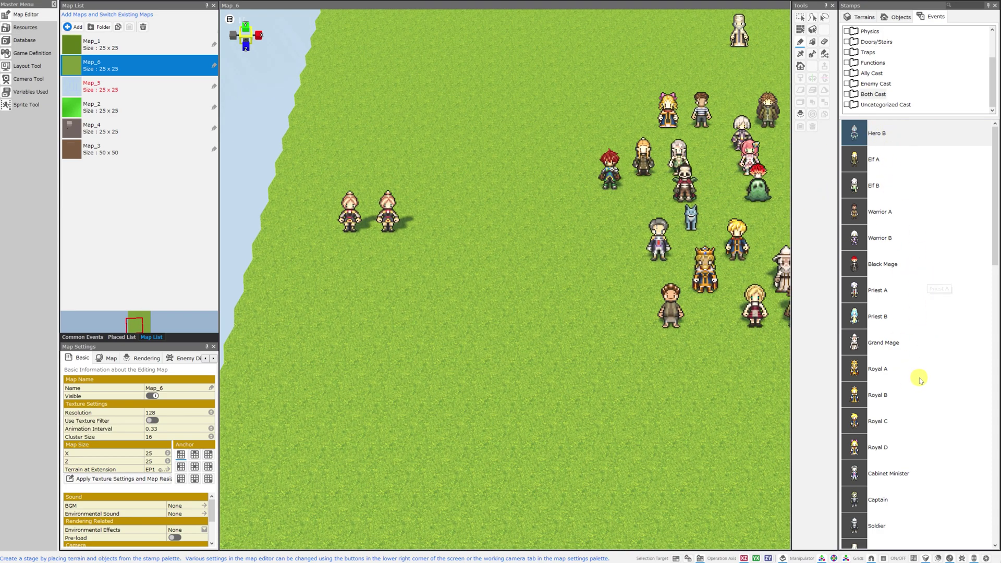
scroll(921, 380, "down", 10)
scroll(917, 400, "up", 10)
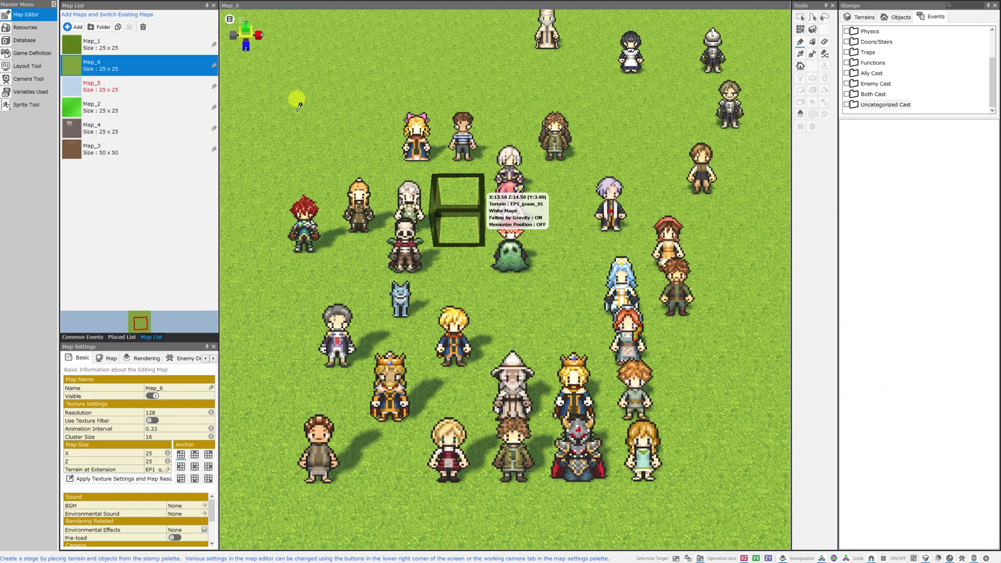
- Compare the Category settings of Elf A and Hero A in the cast database with the Ally Cast and Enemy Cast stamps
left_click(29, 42)
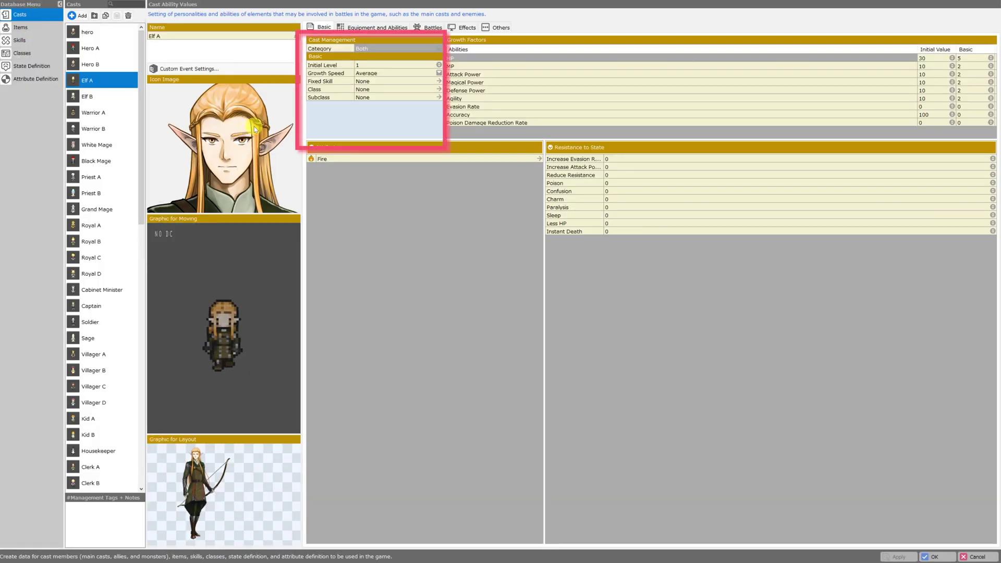
left_click(403, 51)
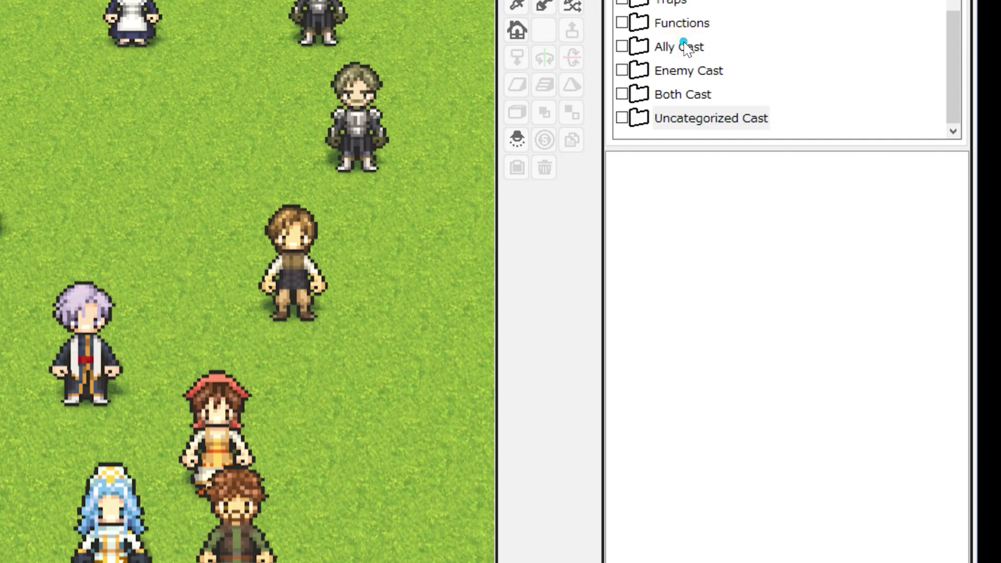
left_click(682, 47)
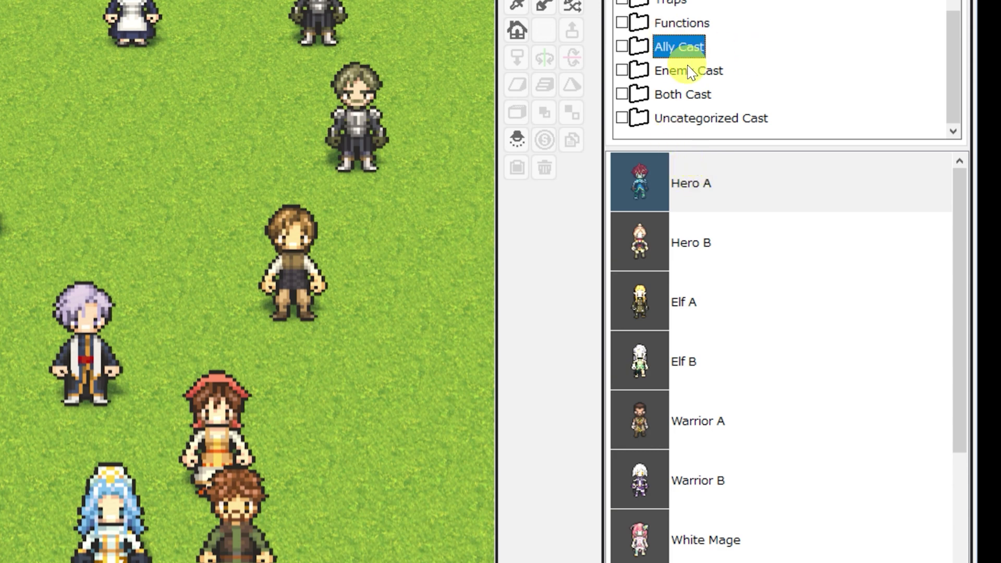
left_click(714, 203)
left_click(667, 70)
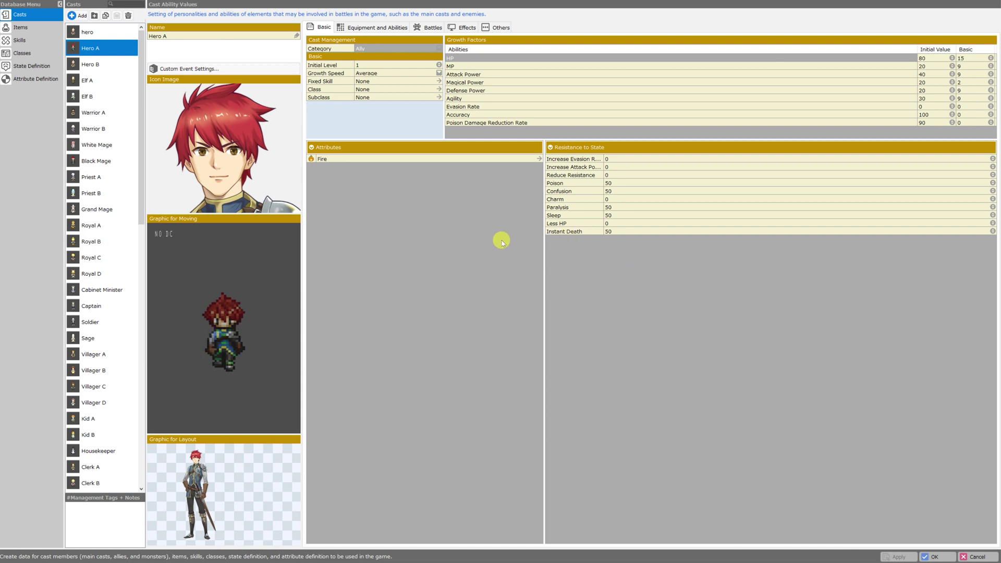
left_click(936, 557)
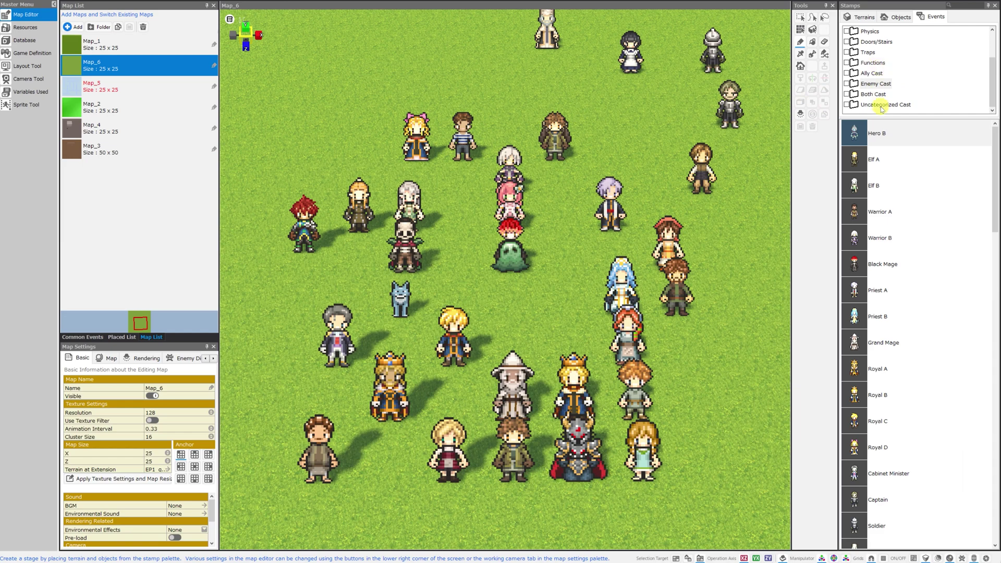
- Place an Elf A event from the Enemy Cast category on the empty grass behind the crowd at X 9.50, Z 11.50
left_click(874, 73)
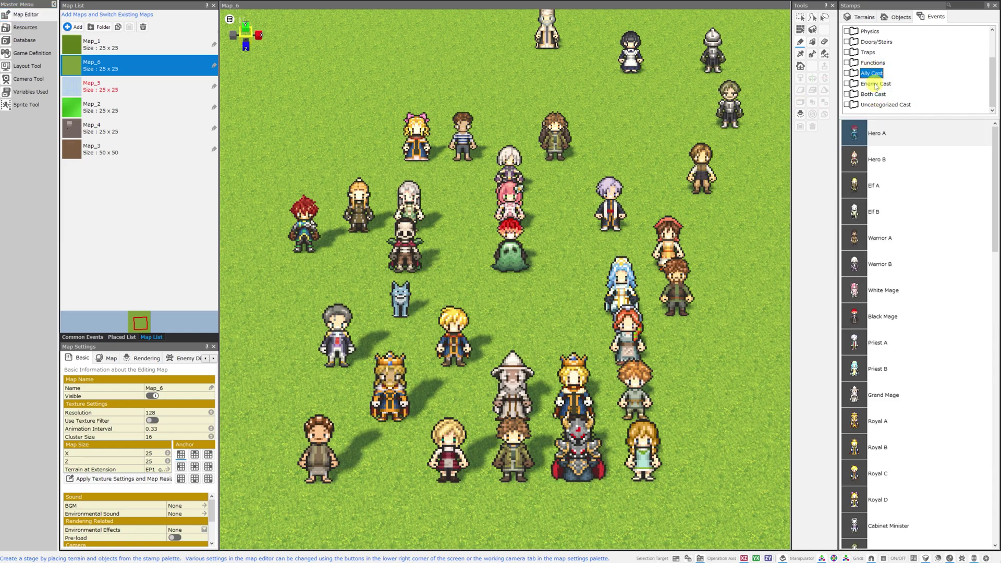
left_click(875, 93)
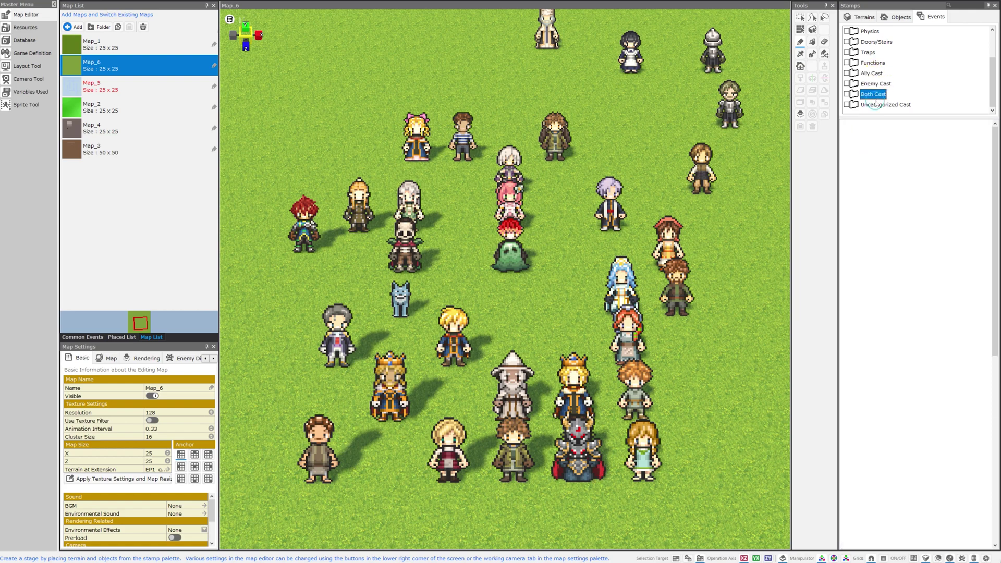
key("Down")
left_click(876, 83)
left_click(886, 159)
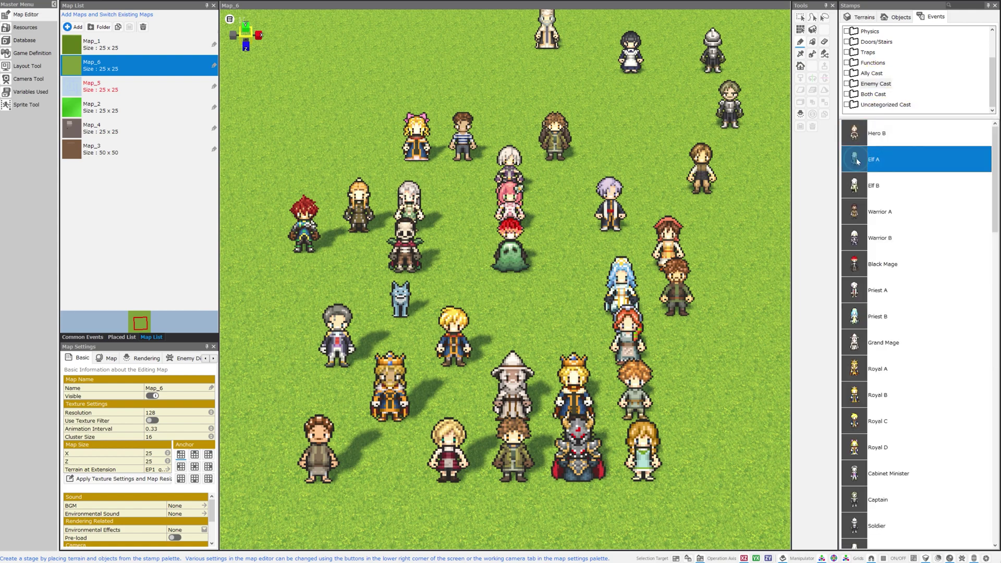
left_click(344, 104)
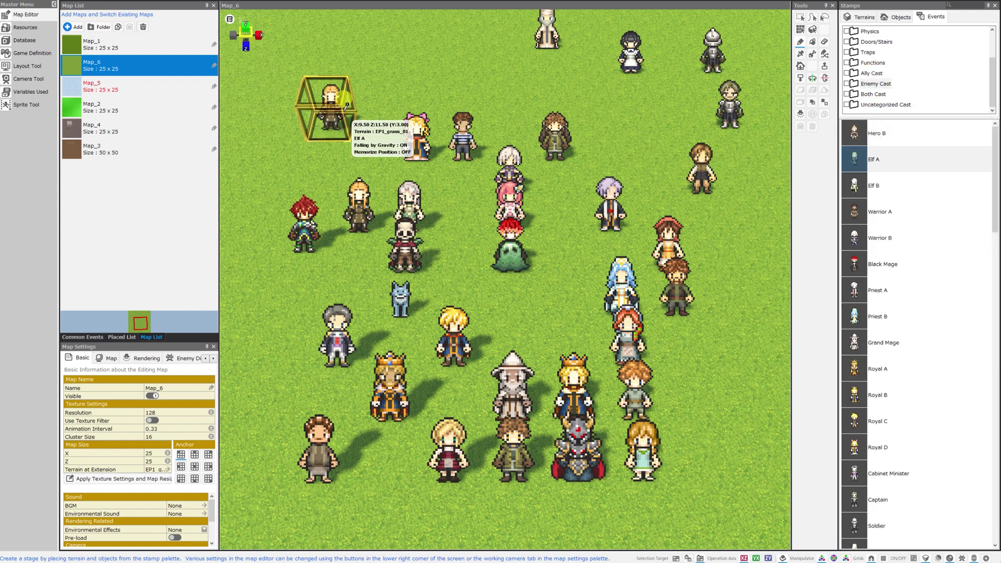
- Open the Pirate event's script for editing and bring up the Command Selector
scroll(346, 104, "down", 5)
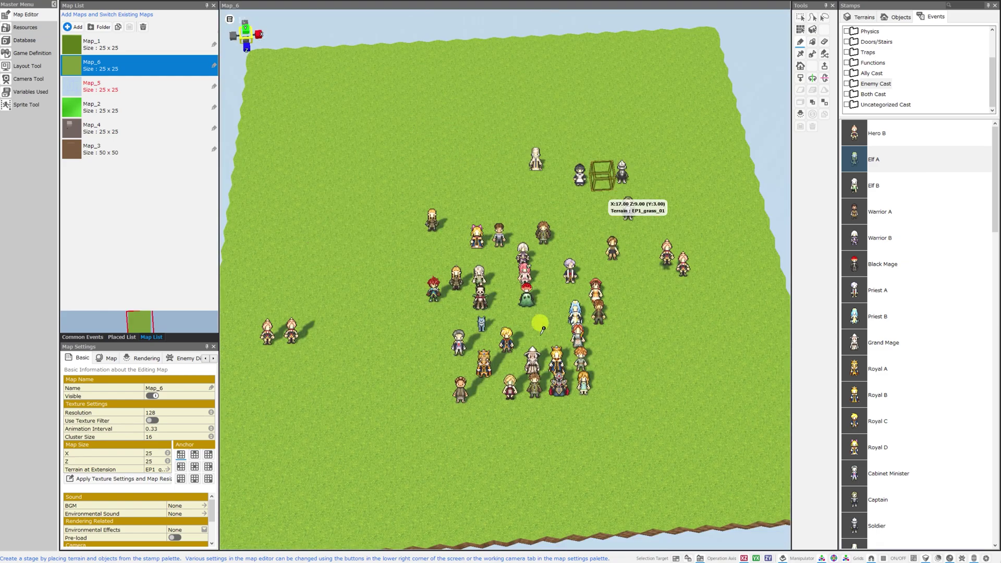
scroll(568, 215, "up", 5)
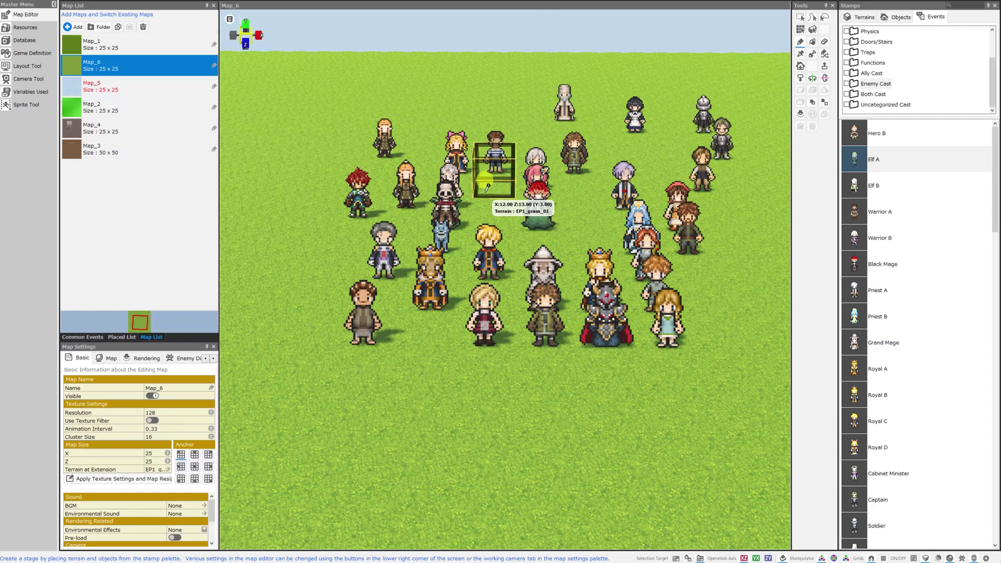
right_click(486, 191)
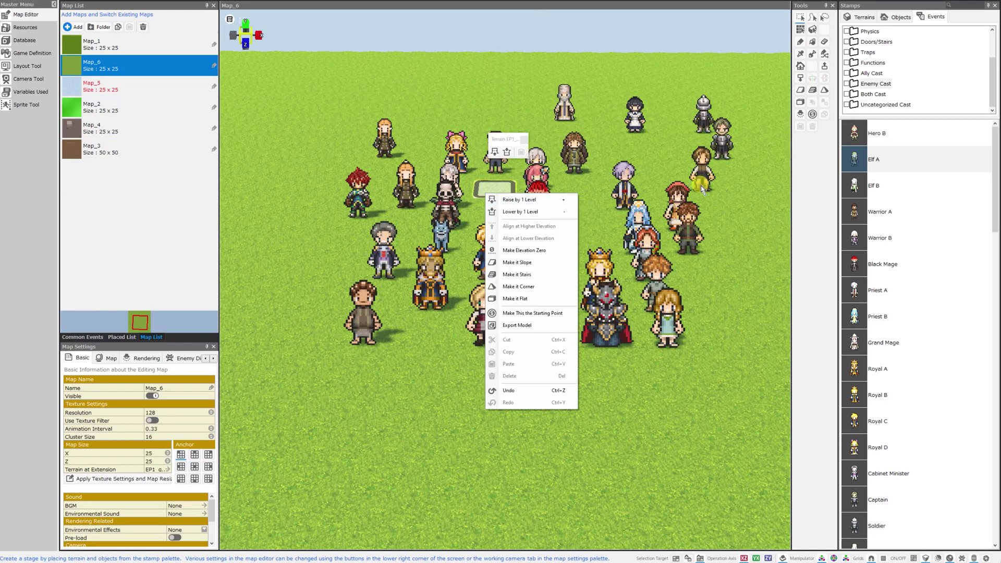
right_click(701, 185)
left_click(719, 192)
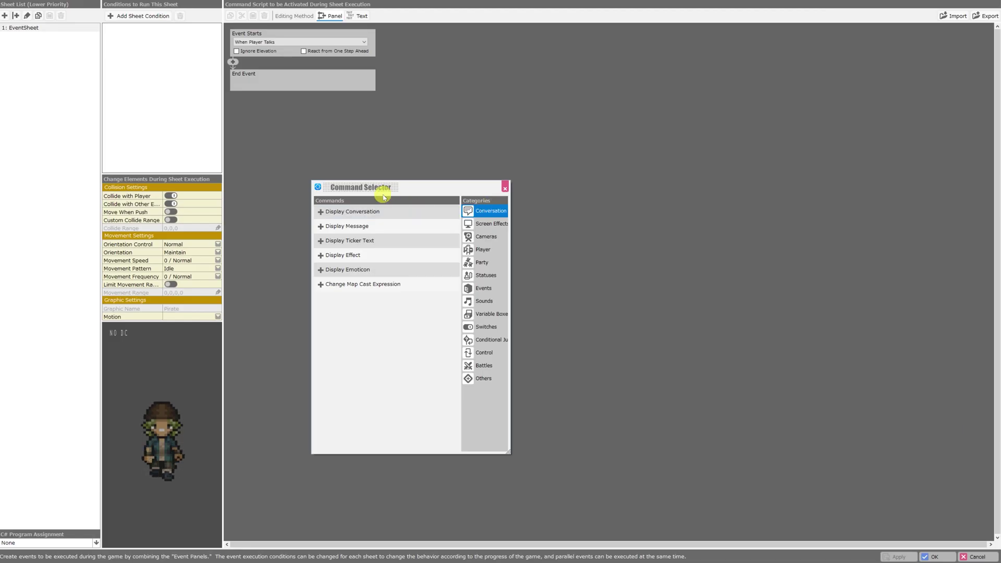
- Browse the event command categories, including Screen Effects, Cameras, Player, Events, Sounds, Variable Boxes, Control, Battles and Others
left_click(489, 223)
left_click(492, 237)
left_click(484, 250)
left_click(483, 288)
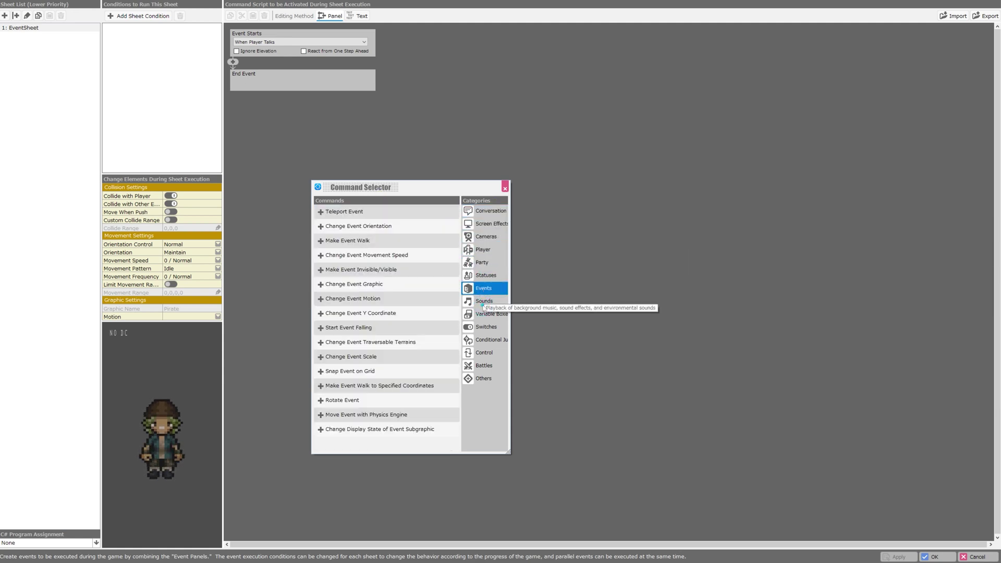
left_click(483, 314)
left_click(483, 340)
left_click(482, 353)
left_click(481, 365)
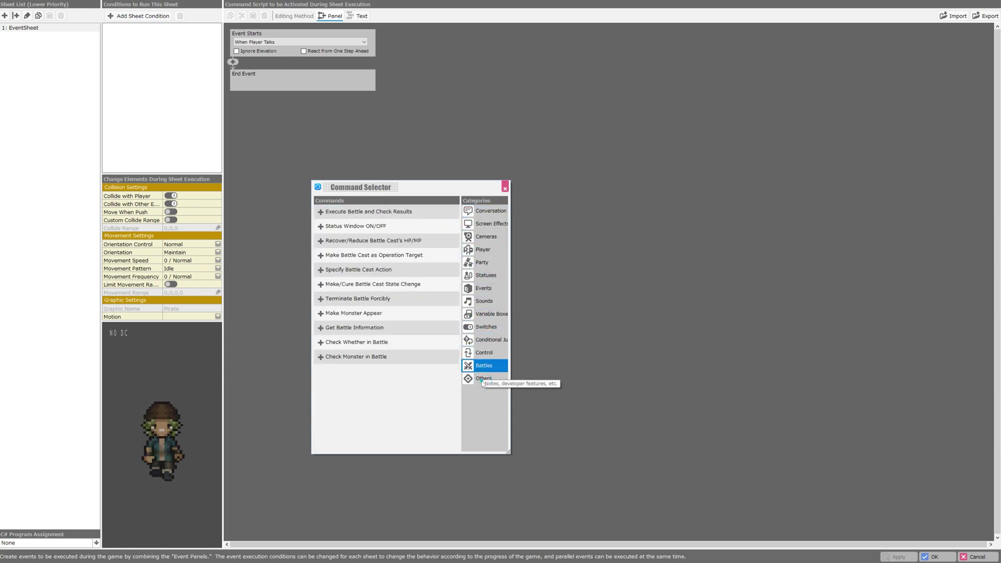
left_click(483, 378)
left_click(484, 301)
left_click(485, 314)
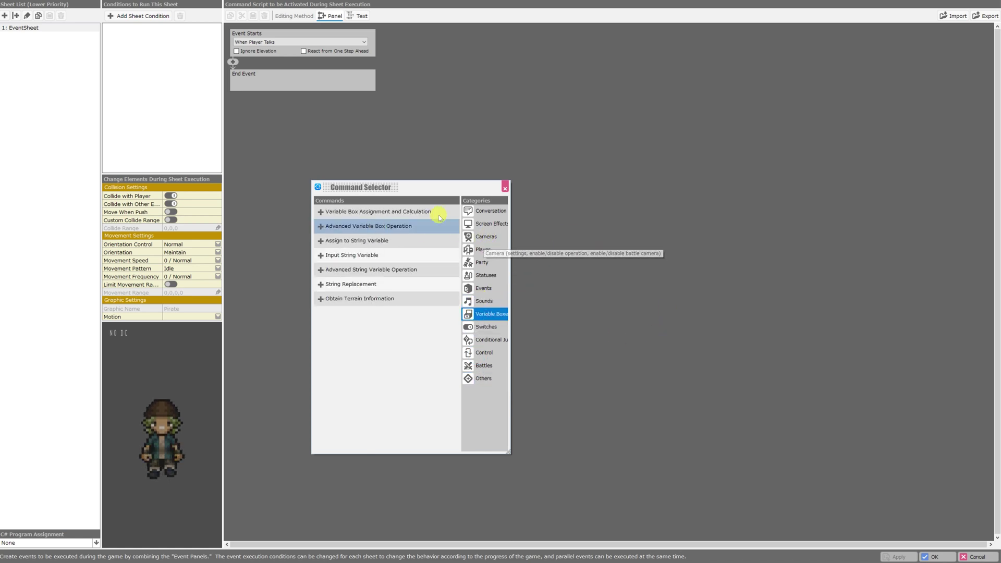
- Add a Display Conversation command to the Pirate event's script and save the script
left_click(485, 210)
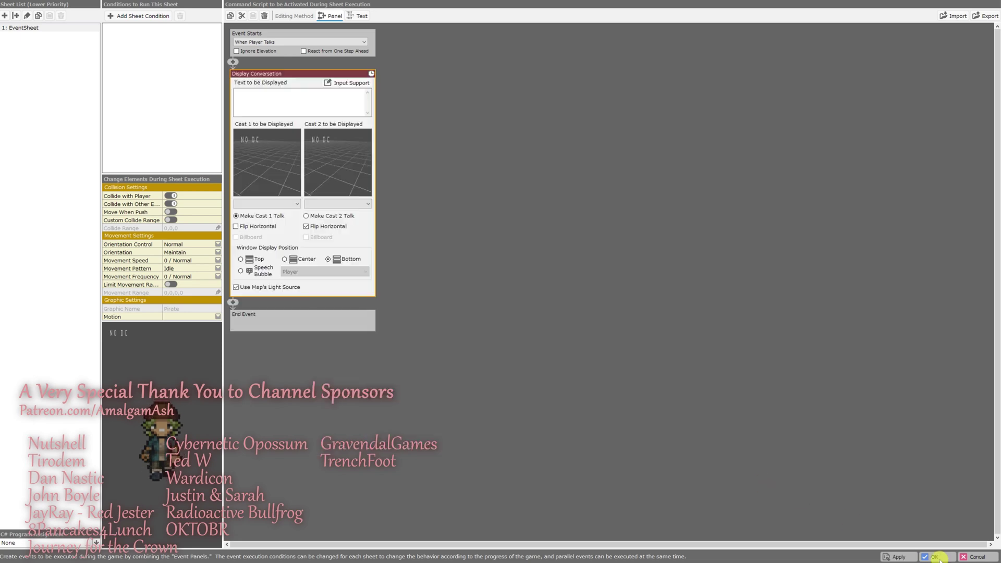
left_click(906, 558)
left_click(928, 557)
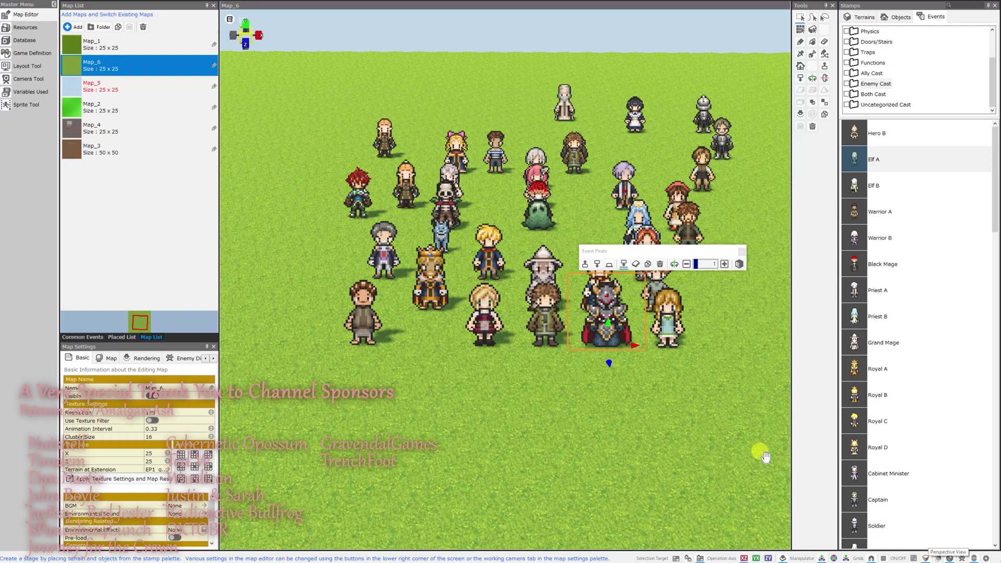
right_click(554, 372)
key("Escape")
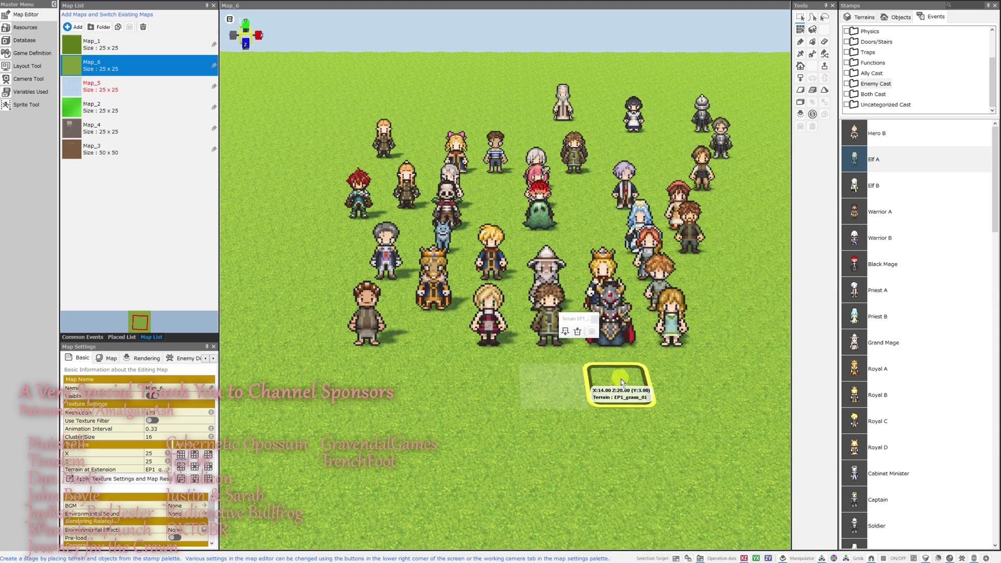
middle_click_drag(624, 375, 621, 351)
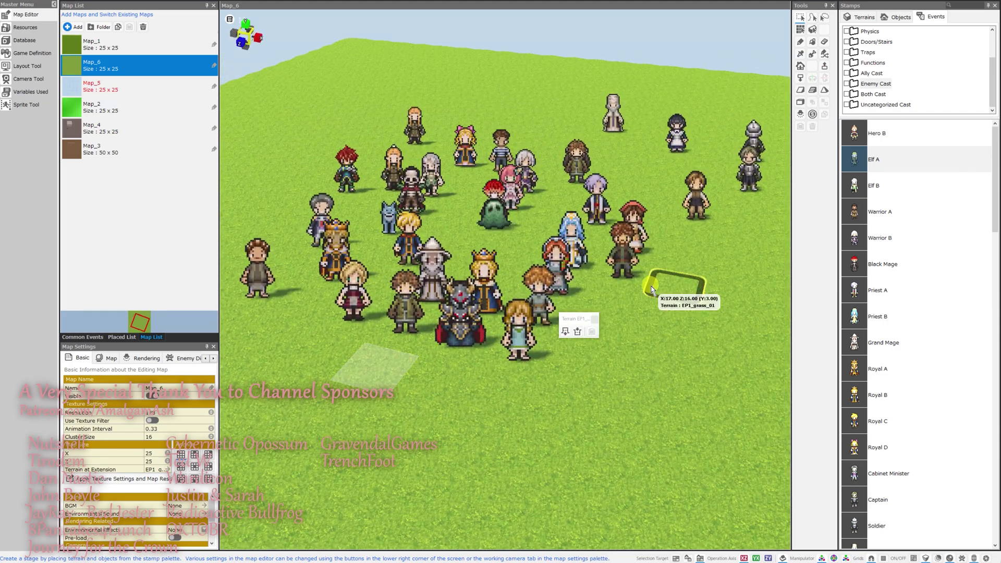
scroll(655, 279, "up", 1)
middle_click_drag(585, 273, 593, 278)
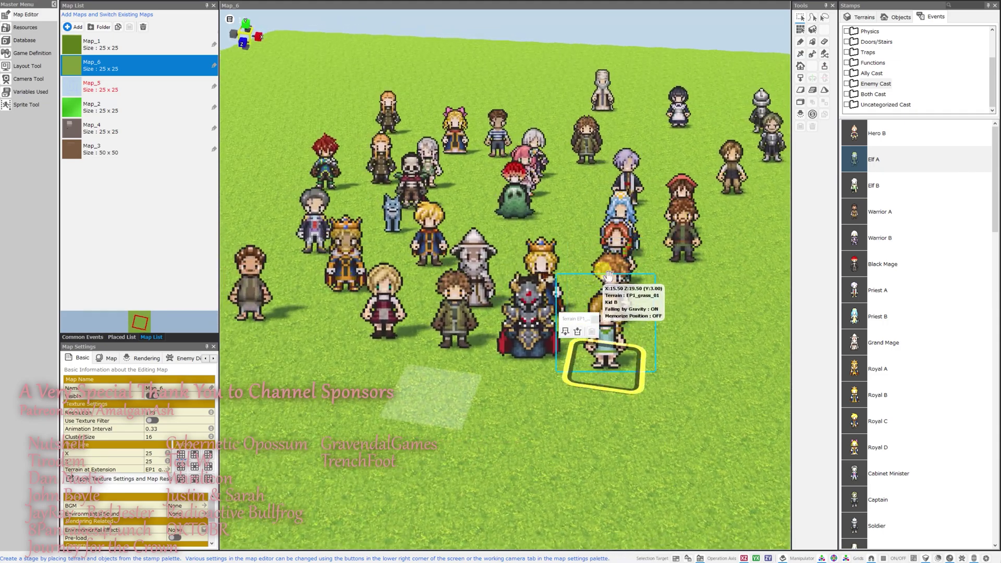